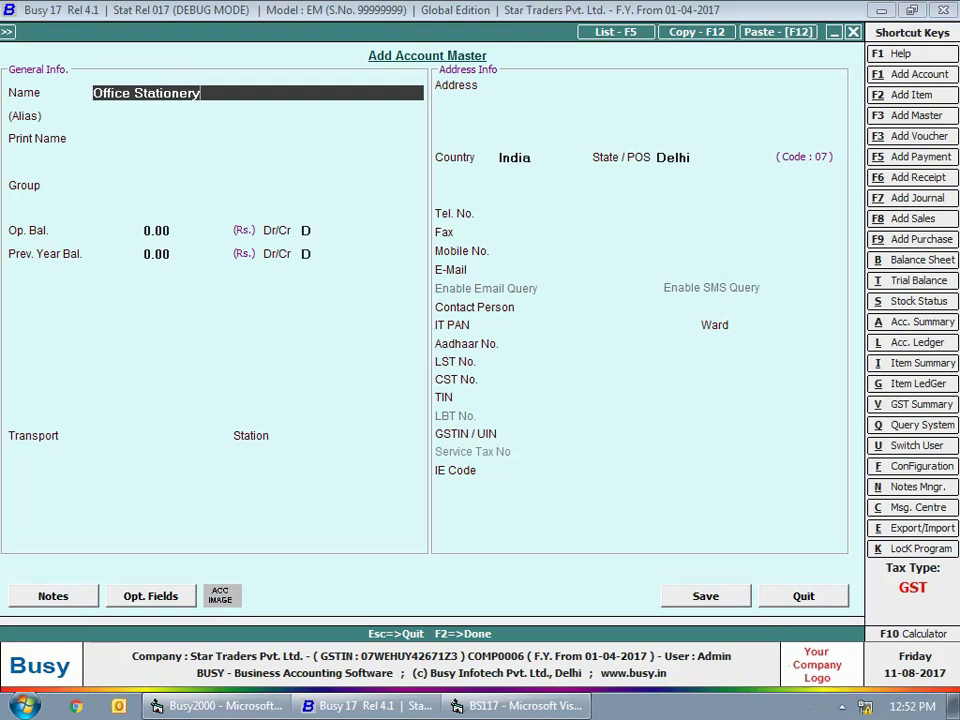
Step: Place the Office Stationery account under the Expenses (Indirect/Admn.) group, leaving its alias empty
key("Return")
key("Return")
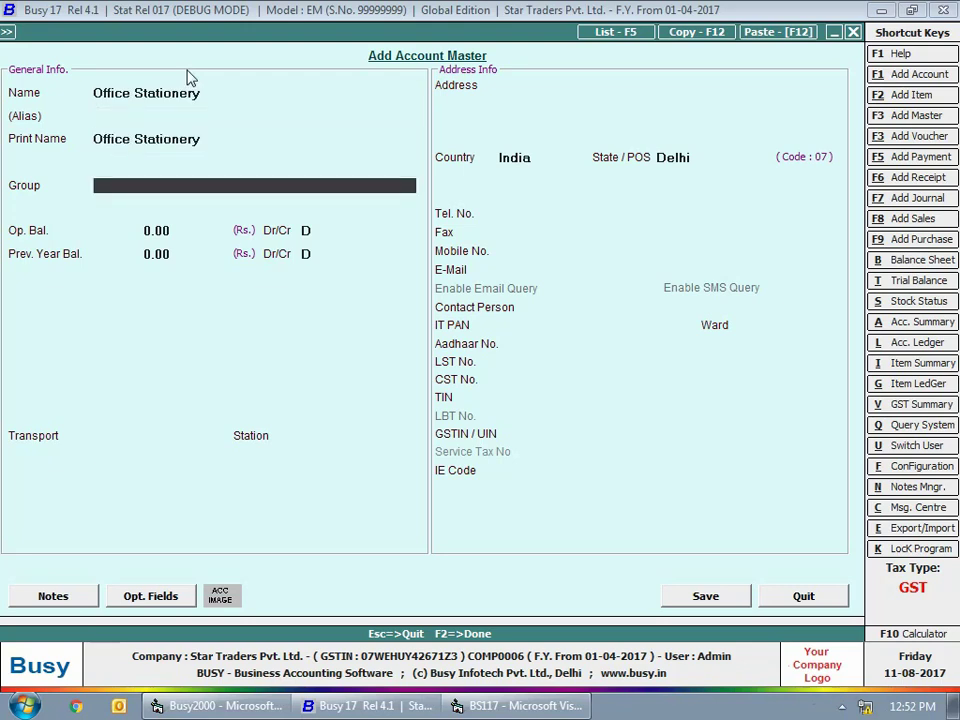
type("ex")
key("Down")
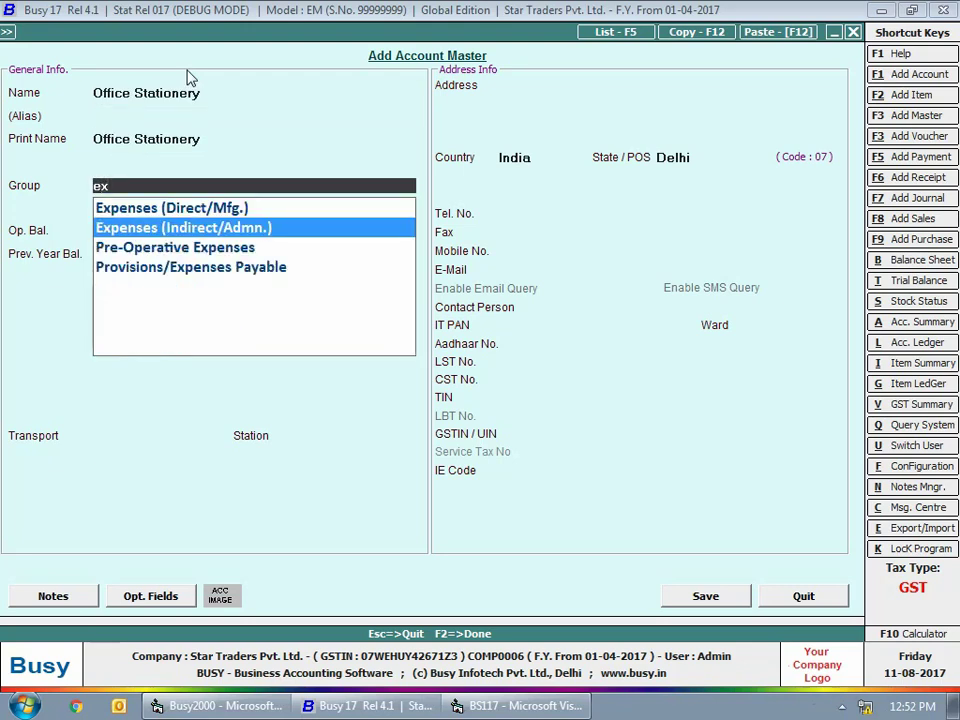
key("Return")
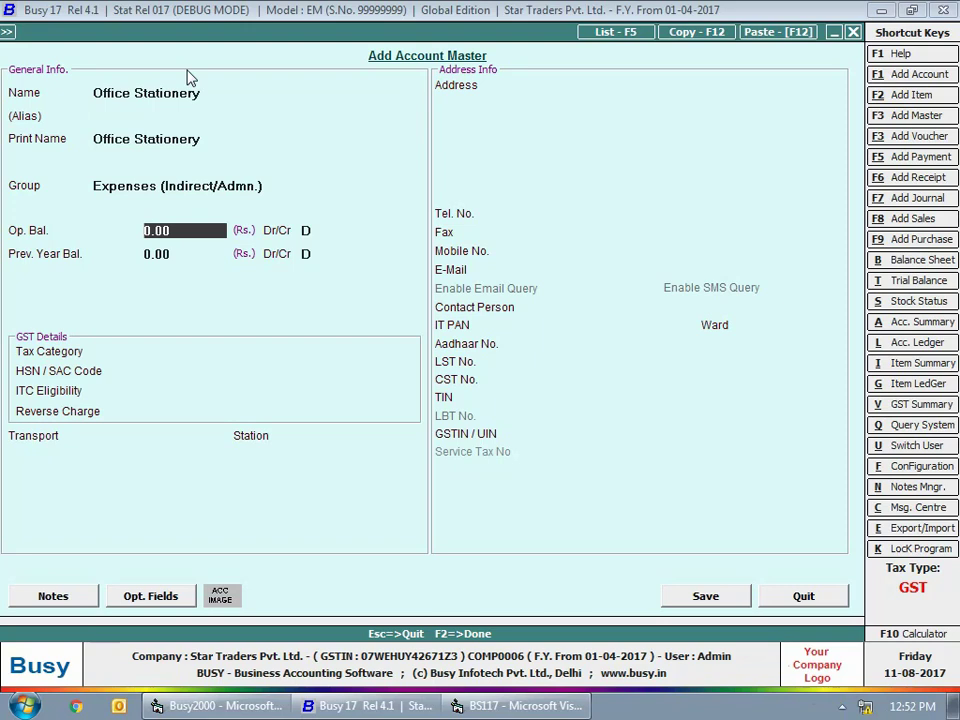
Step: Set the account's GST tax category to GST 18%, keeping both balances at zero and the HSN / SAC code blank
key("Return")
key("Return")
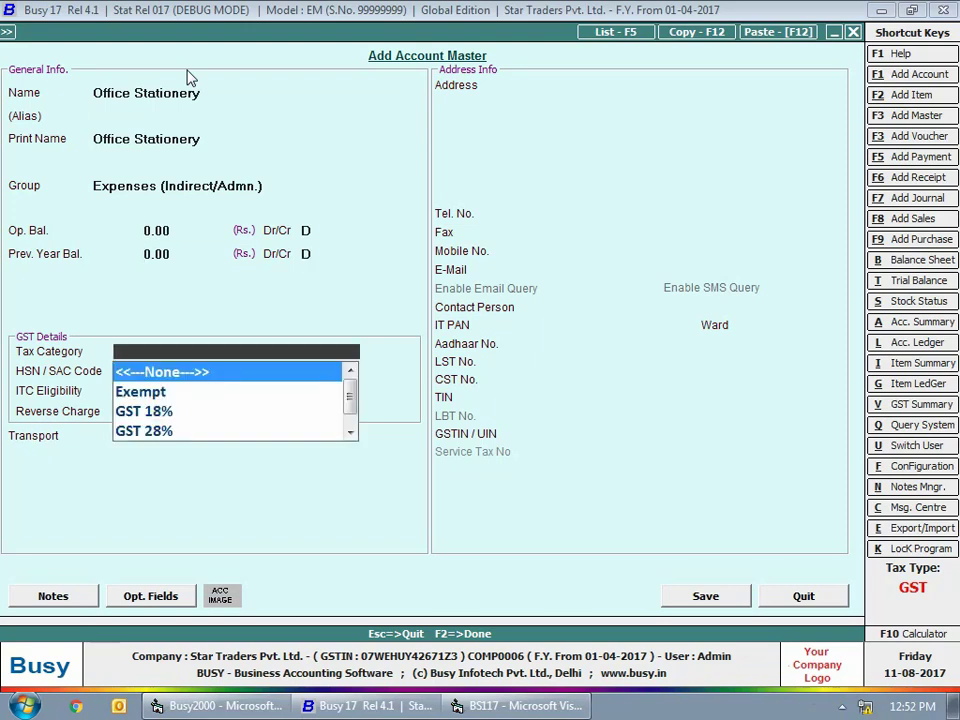
type("gst")
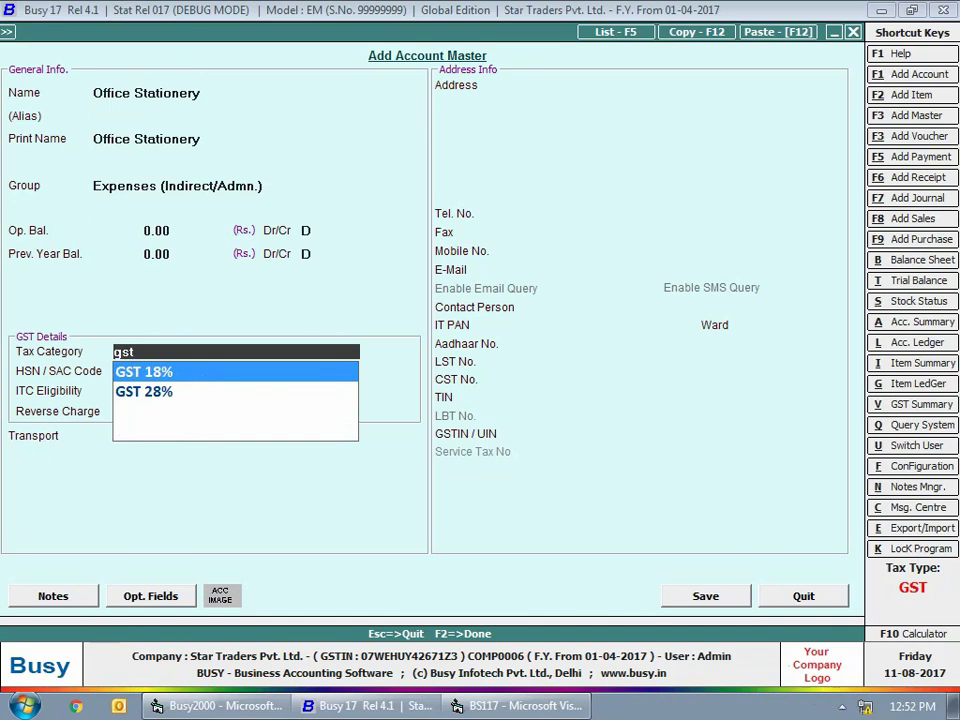
key("Return")
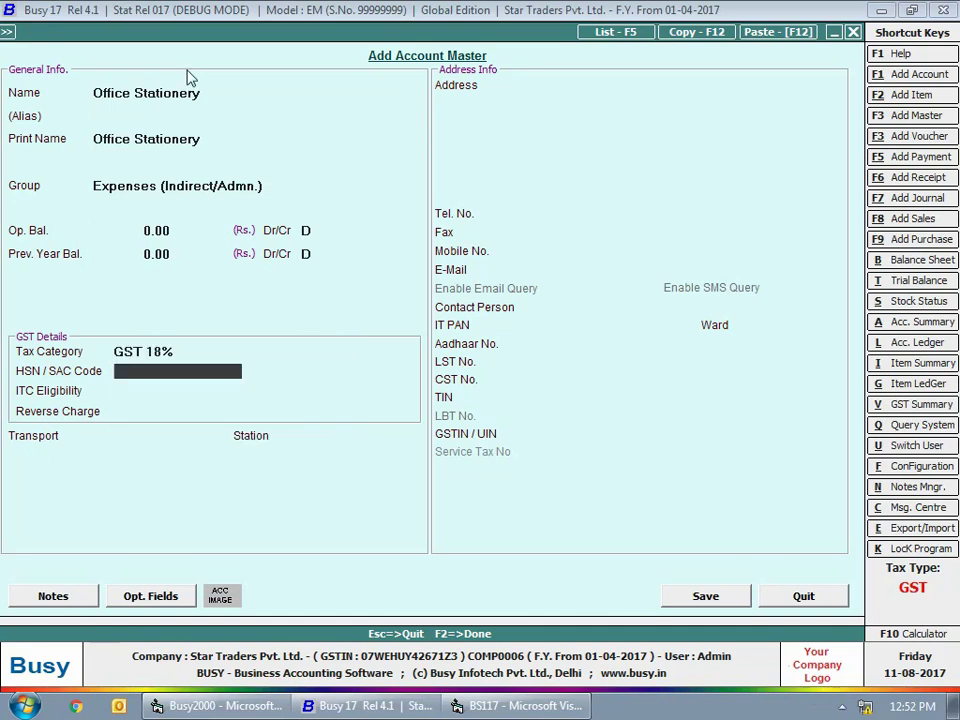
key("Return")
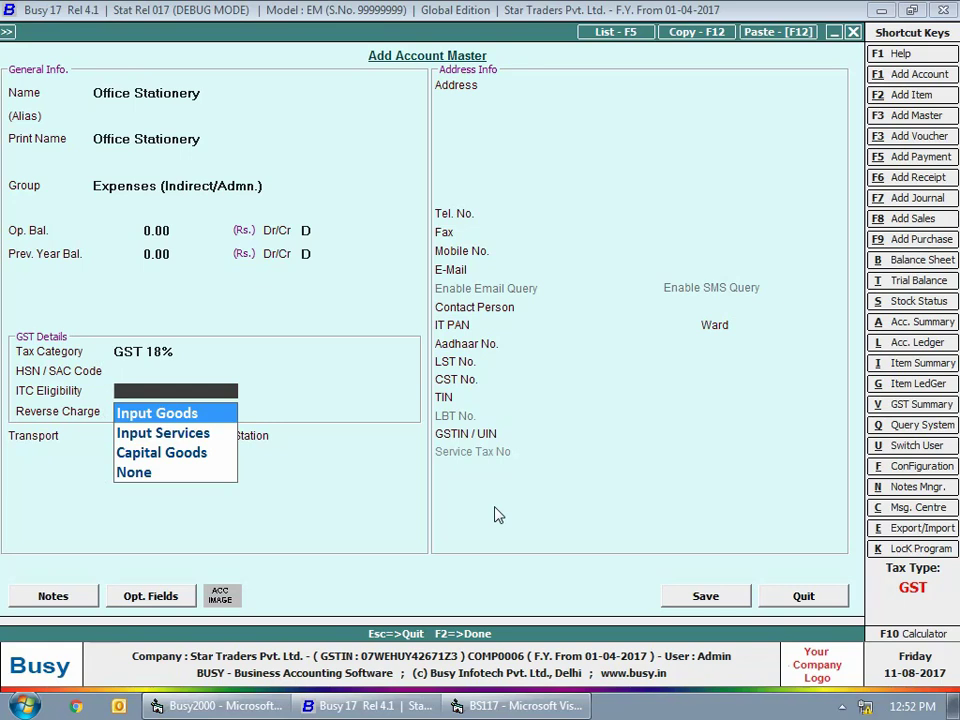
Step: Review the ITC eligibility options for Office Stationery and choose Input Goods
key("Down")
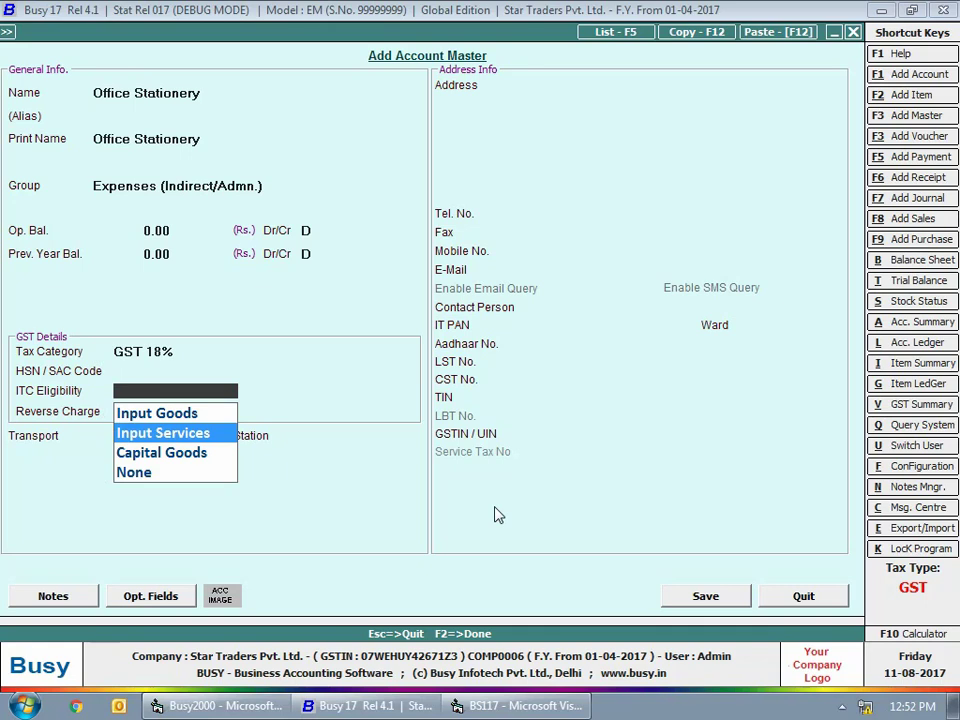
key("Down")
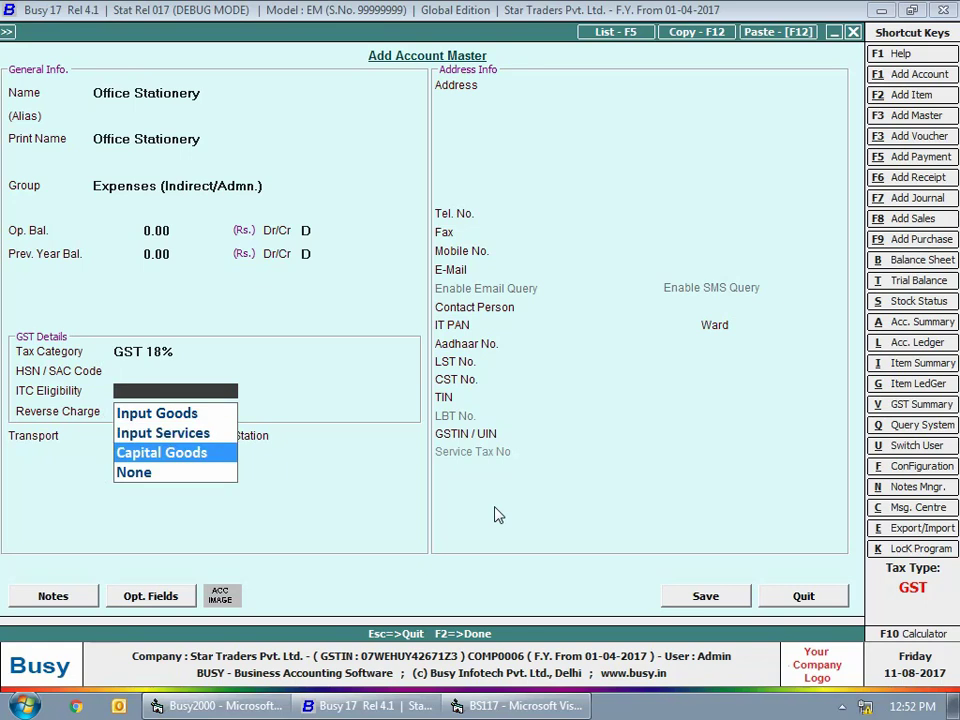
key("Down")
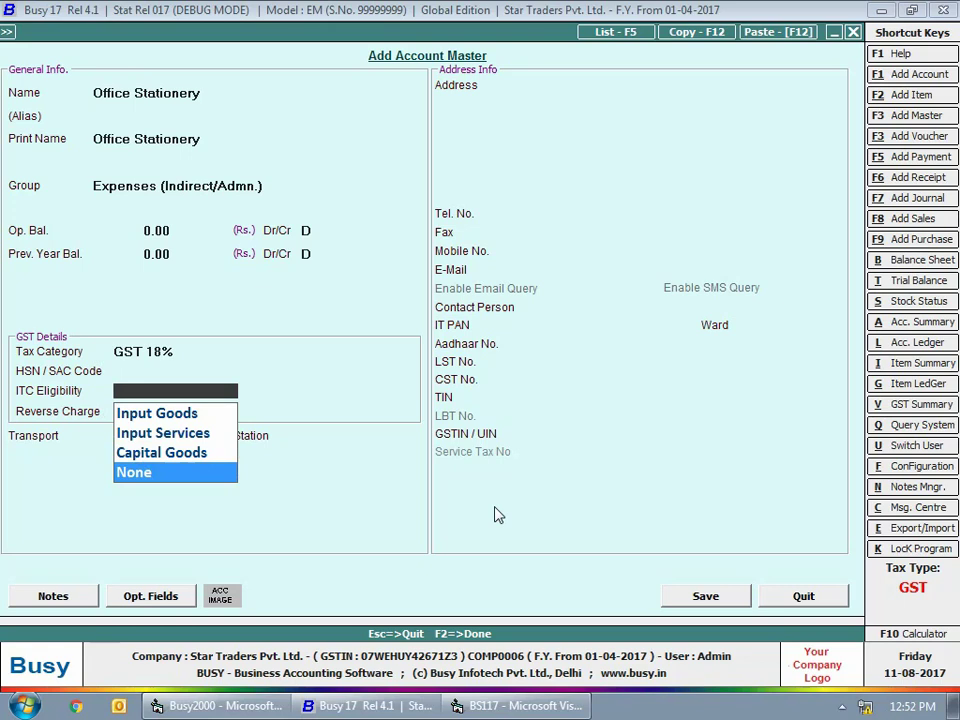
key("Up")
key("Up")
key("Up")
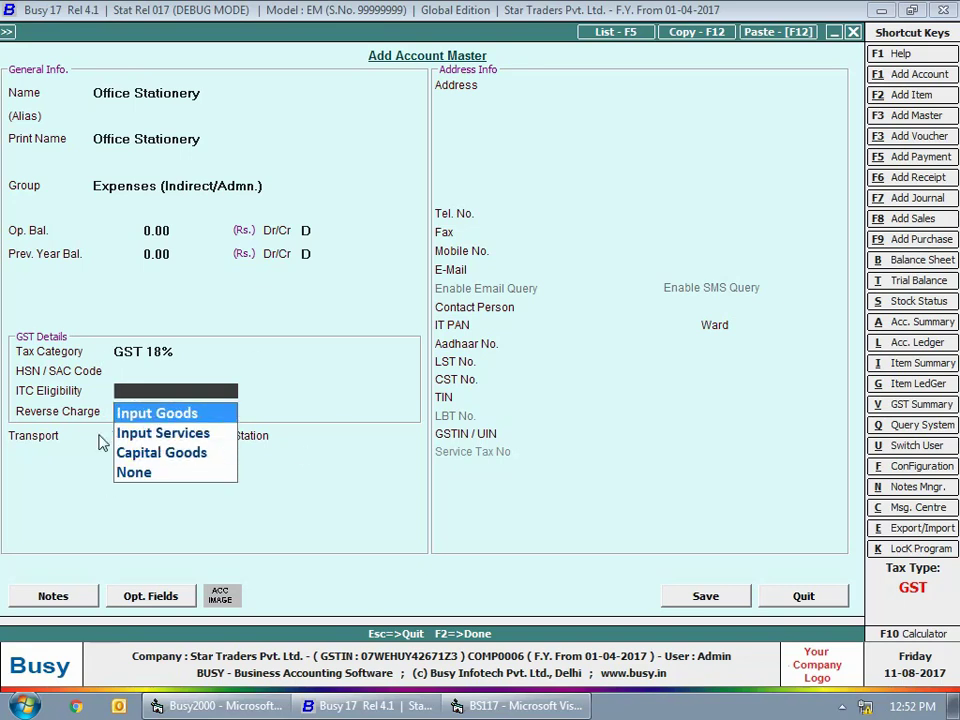
key("Return")
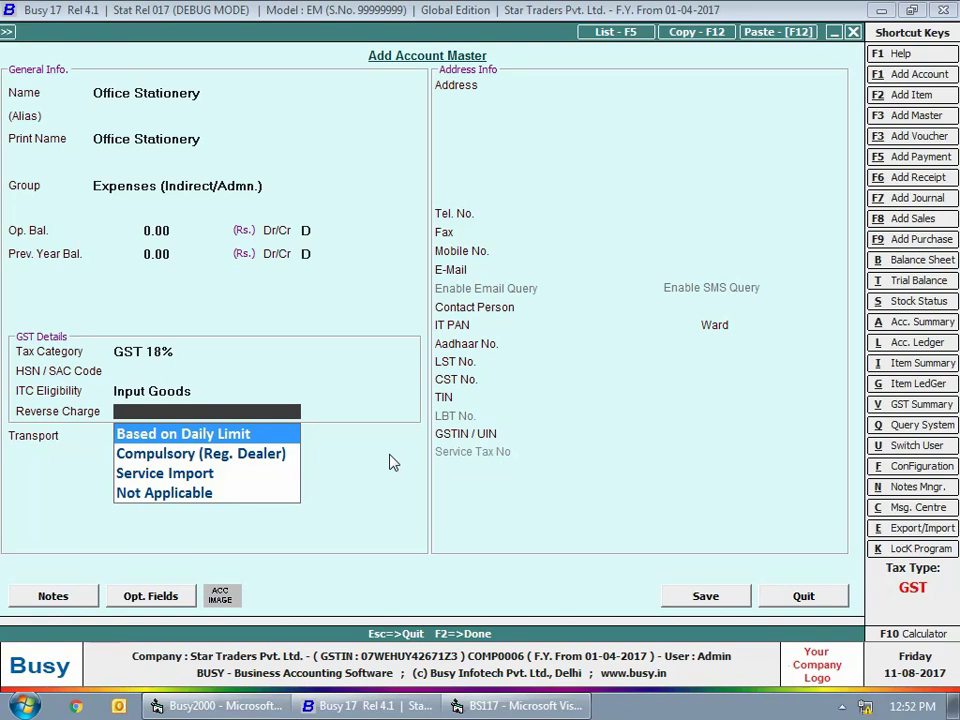
Step: Review the reverse charge options, choose Based on Daily Limit and save the Office Stationery account
key("Down")
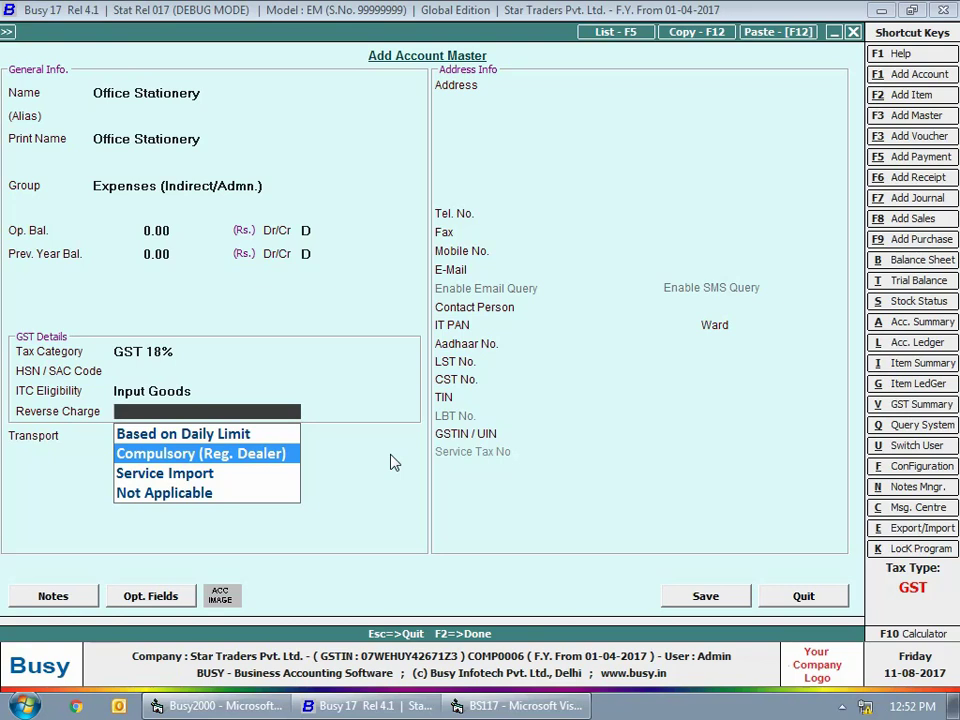
key("Down")
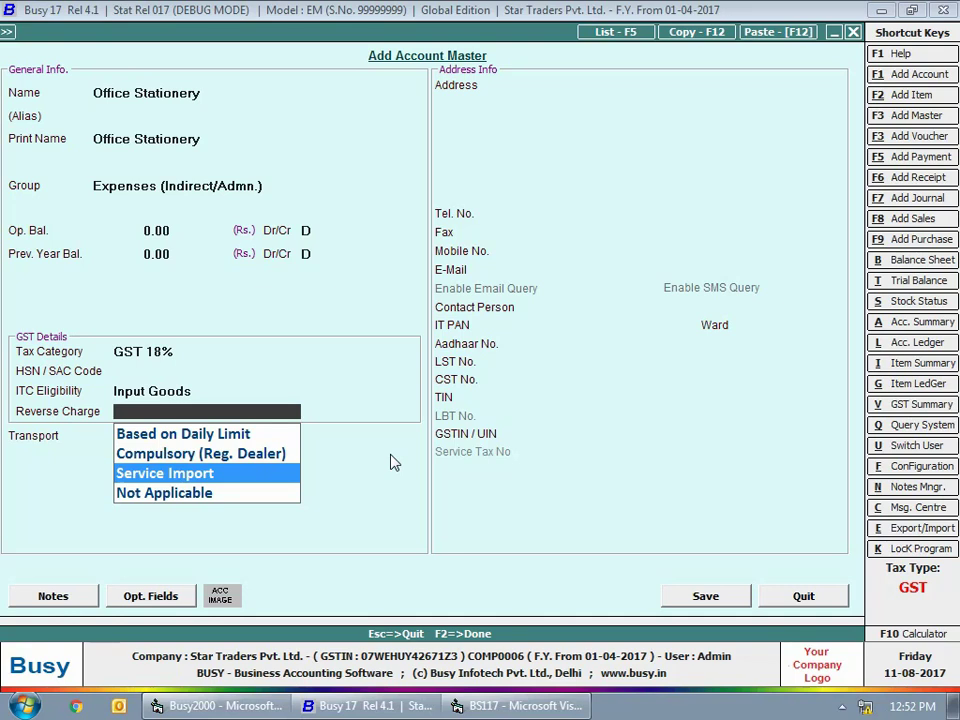
key("Down")
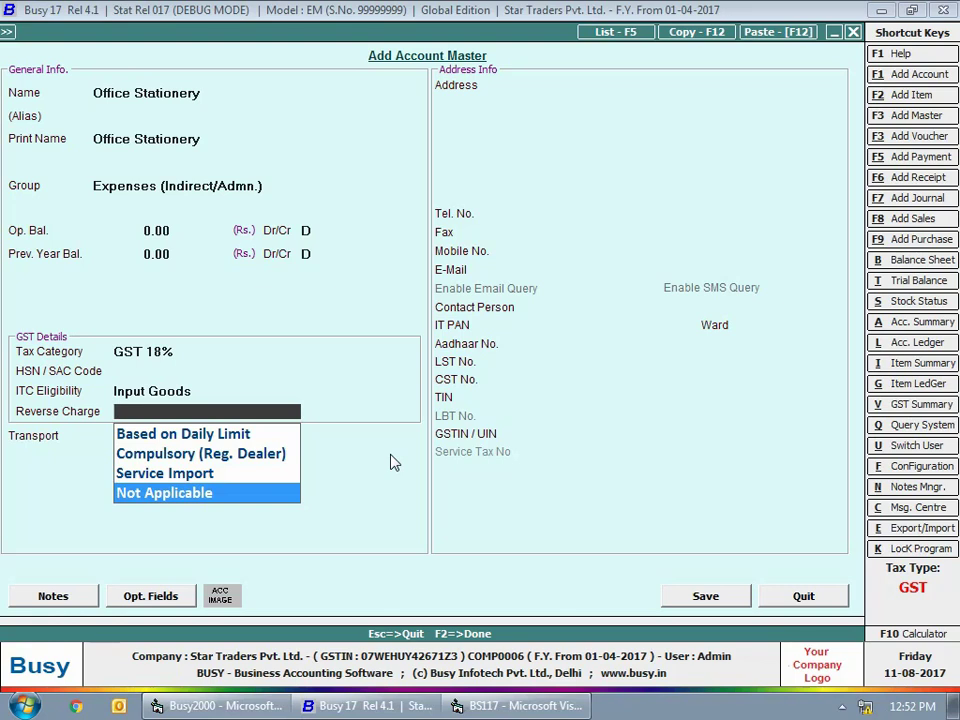
key("Up")
key("Up")
key("Up")
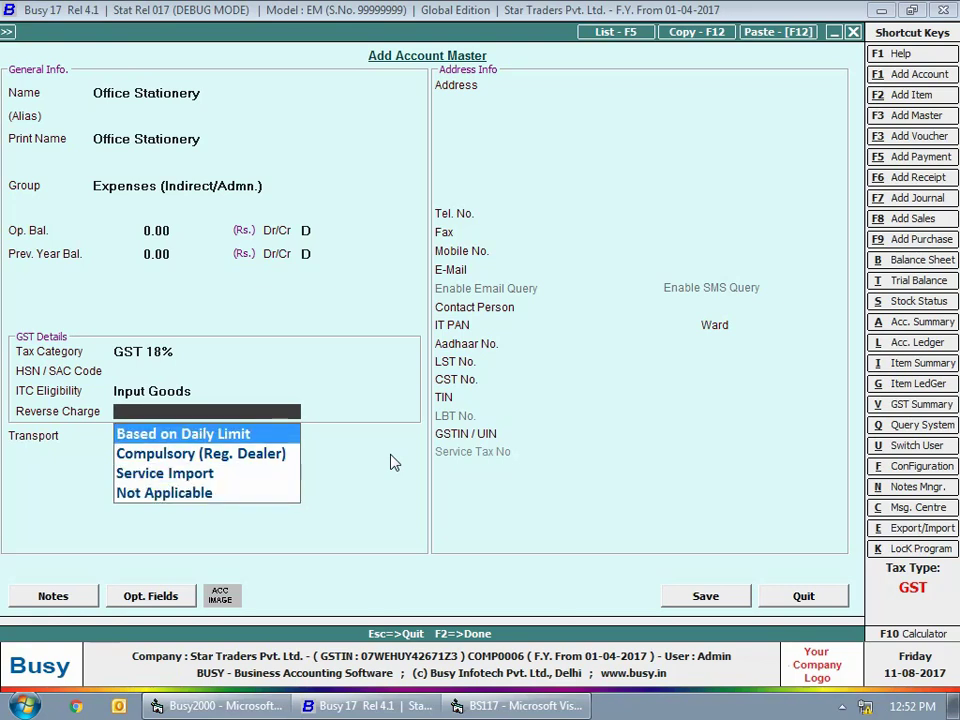
key("Return")
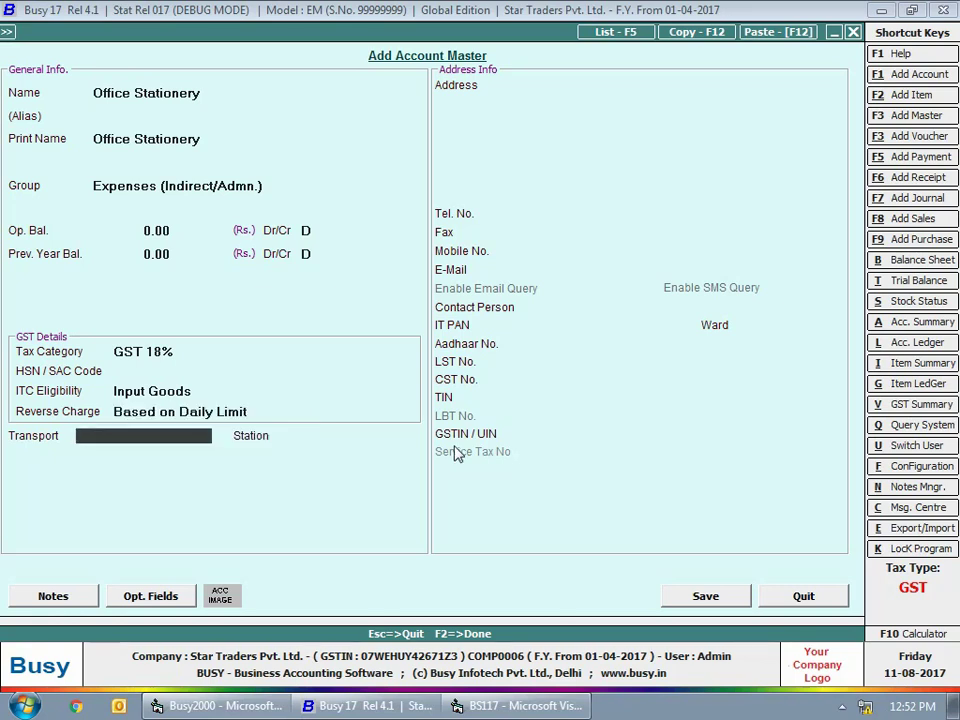
left_click(726, 602)
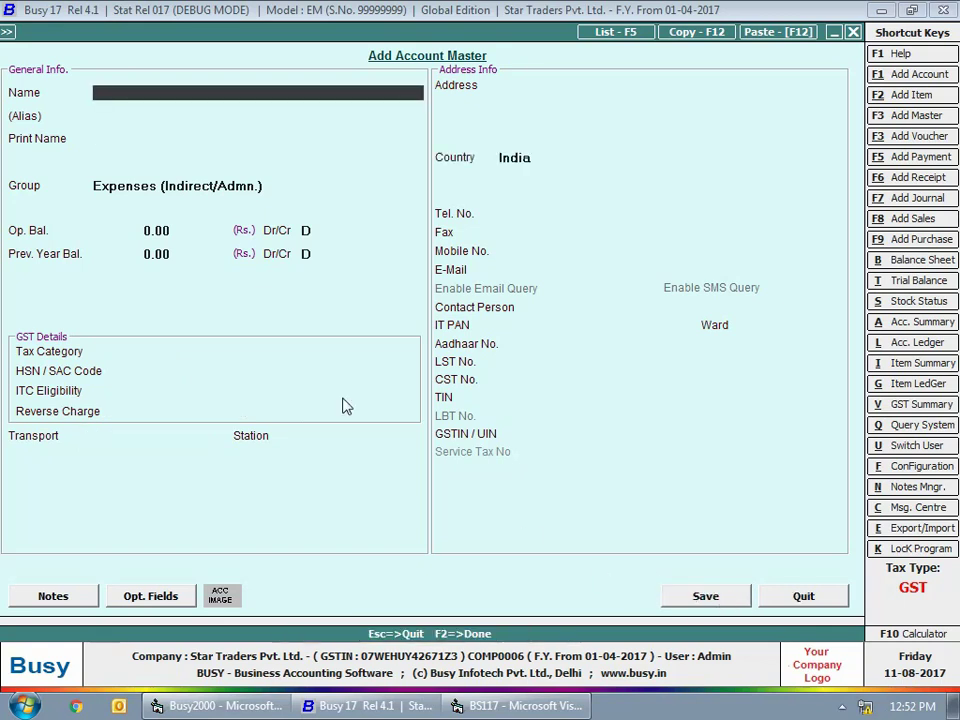
Step: Name the new account Office Misc. Expense (Soaps, Phenyl), keeping the Expenses (Indirect/Admn.) group and a zero opening balance
type("Office Misc. E")
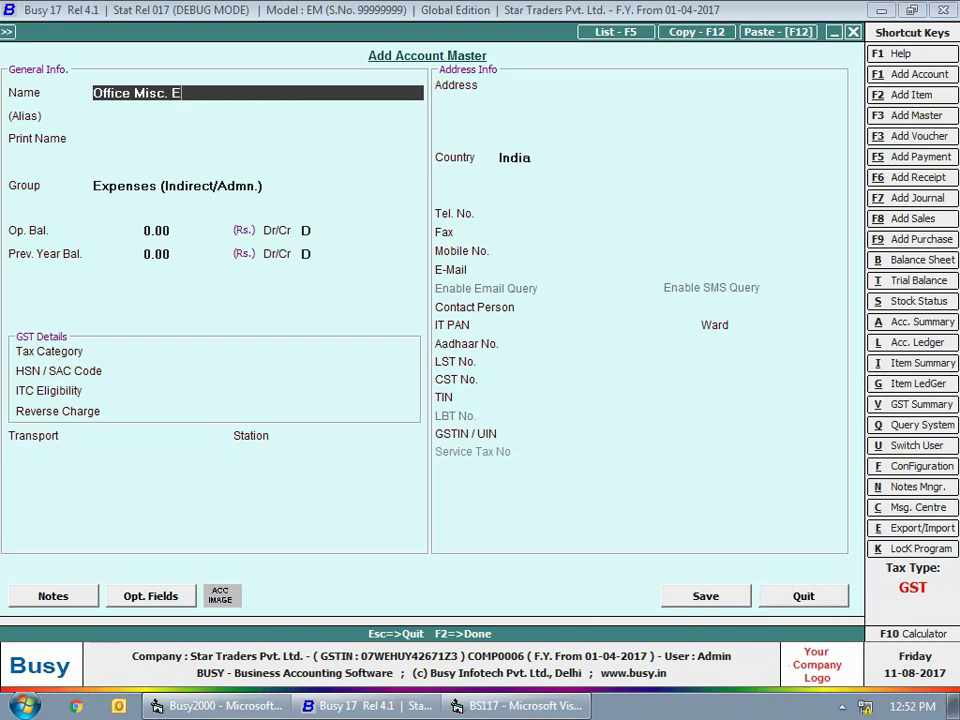
type("xpense (Soaps, Pheny")
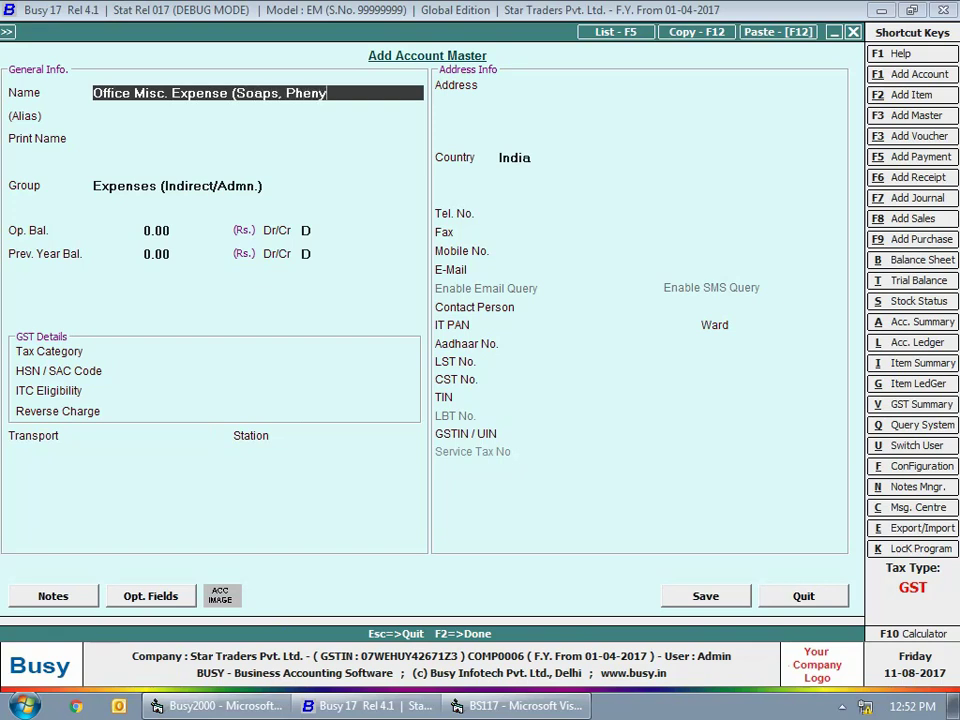
type("l)")
key("Return")
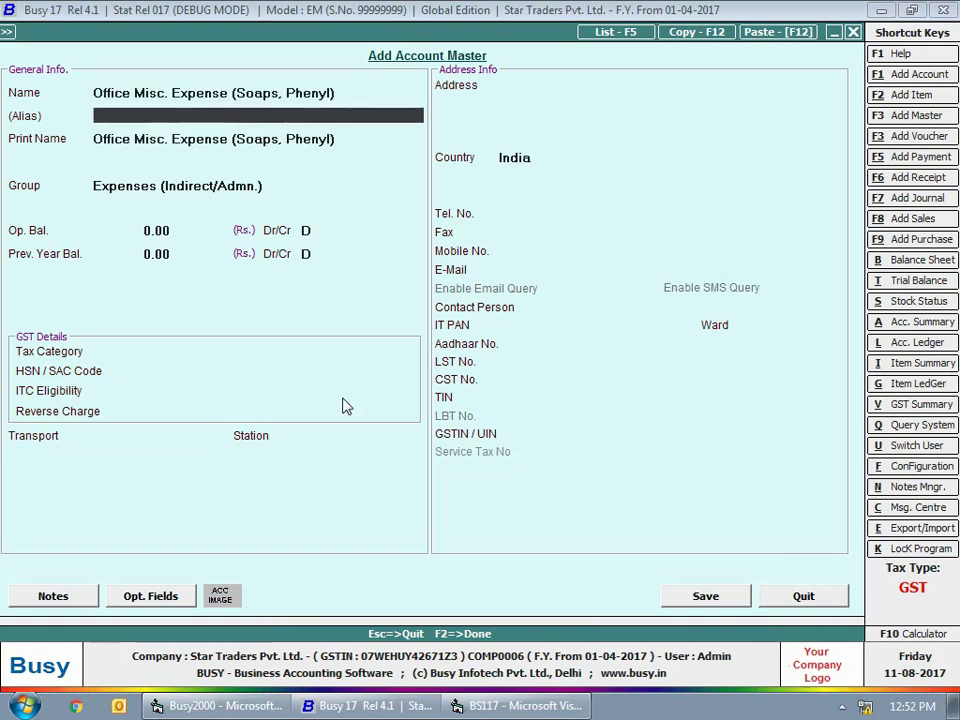
key("Return")
key("Return")
key("Return")
key("Return")
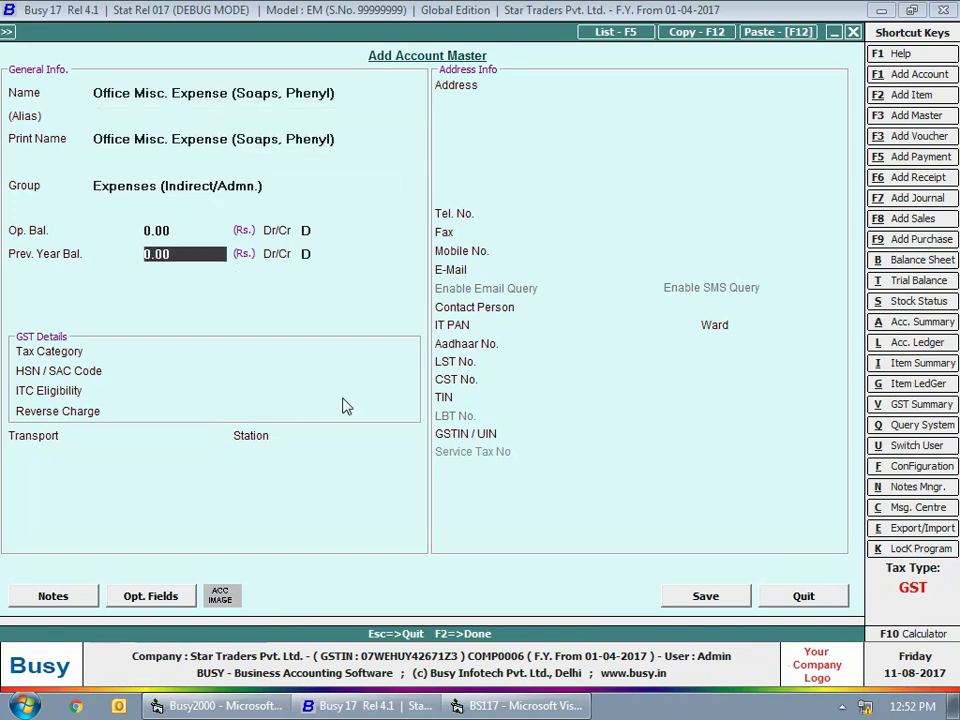
Step: Give the Office Misc. Expense account the GST details GST 18%, Input Goods and Based on Daily Limit, and save it
key("Return")
type("gst")
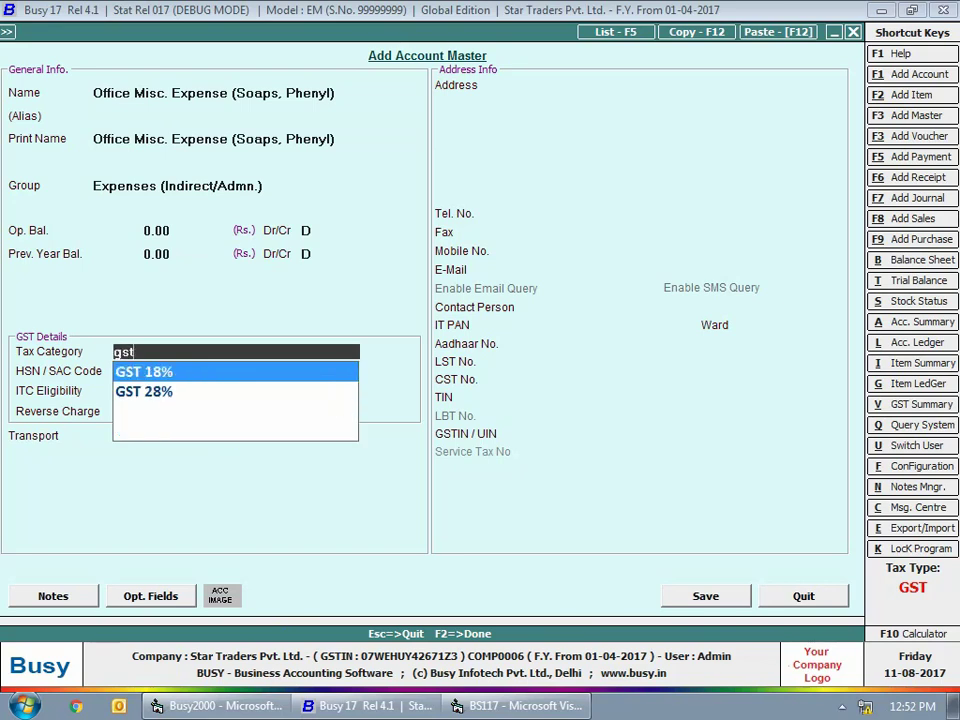
key("Return")
key("Return")
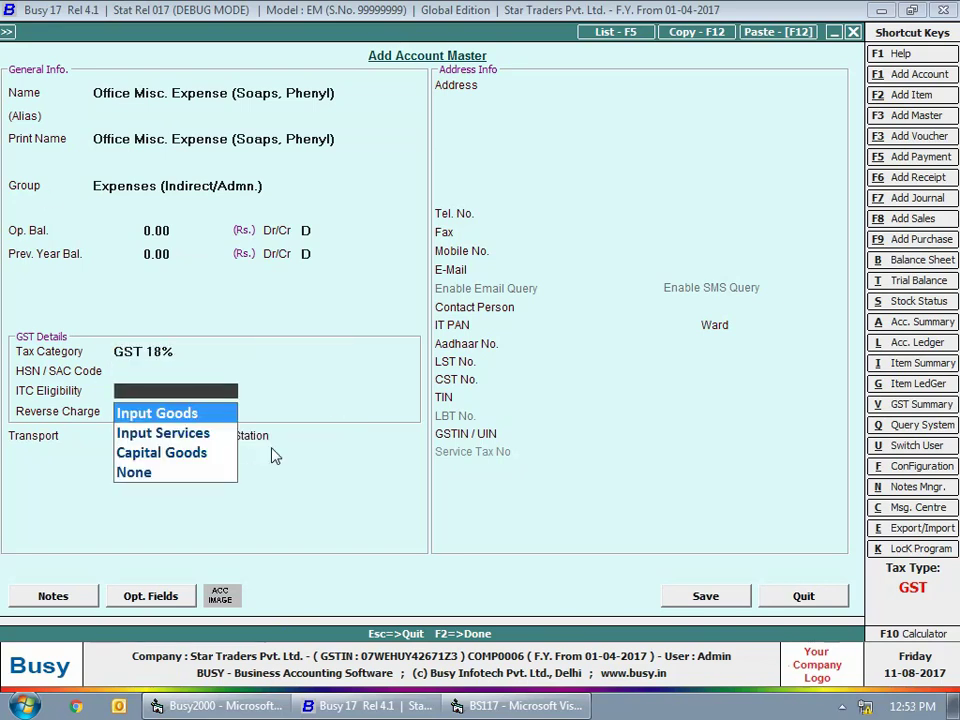
key("Return")
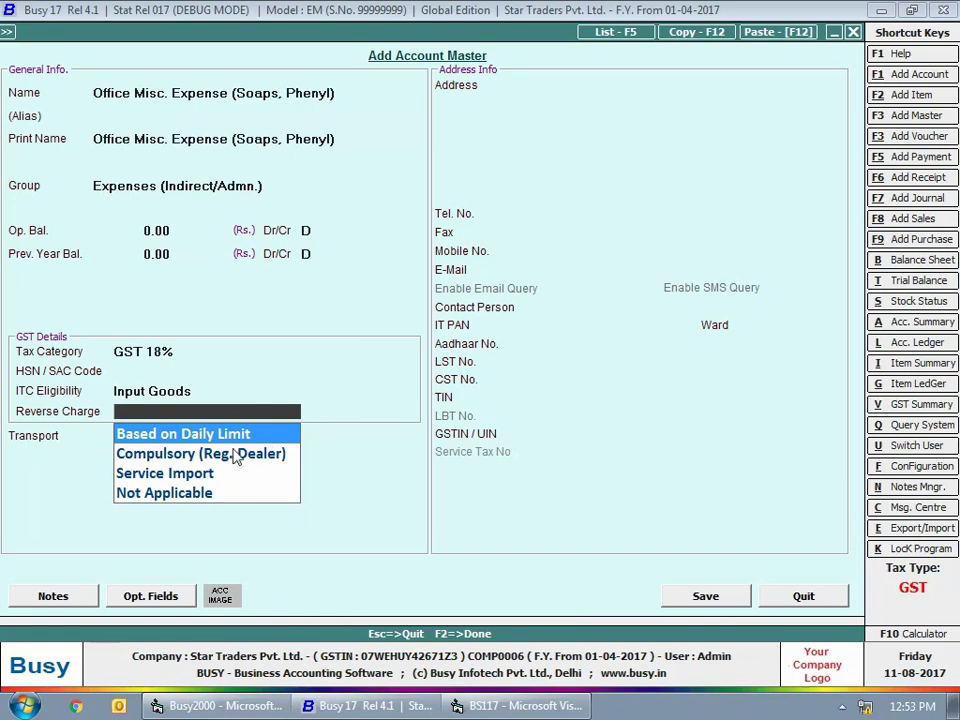
key("Return")
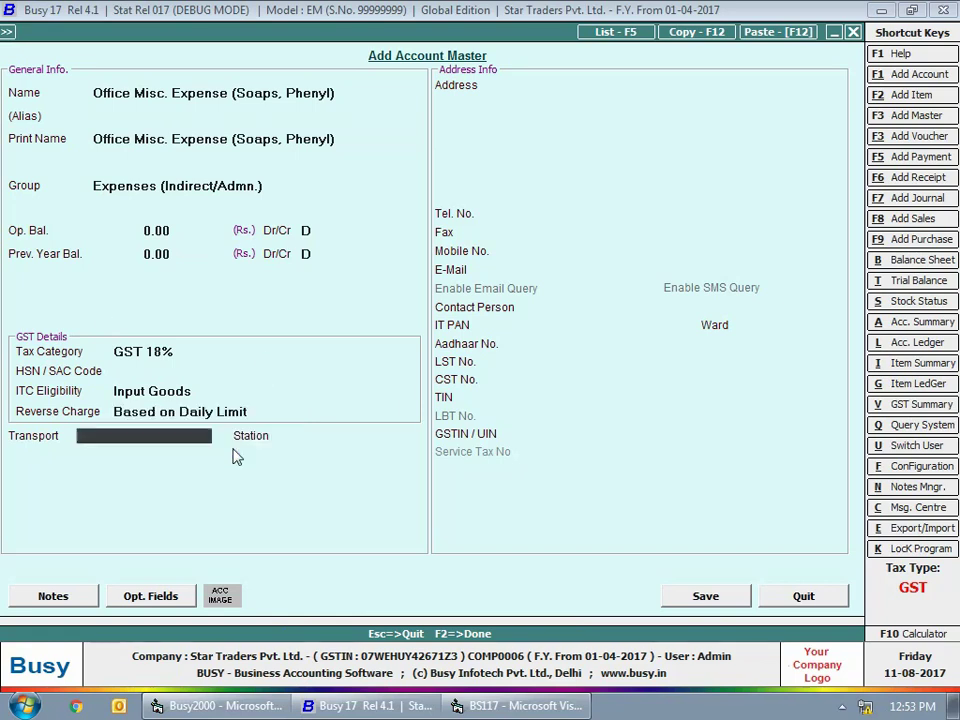
left_click(735, 597)
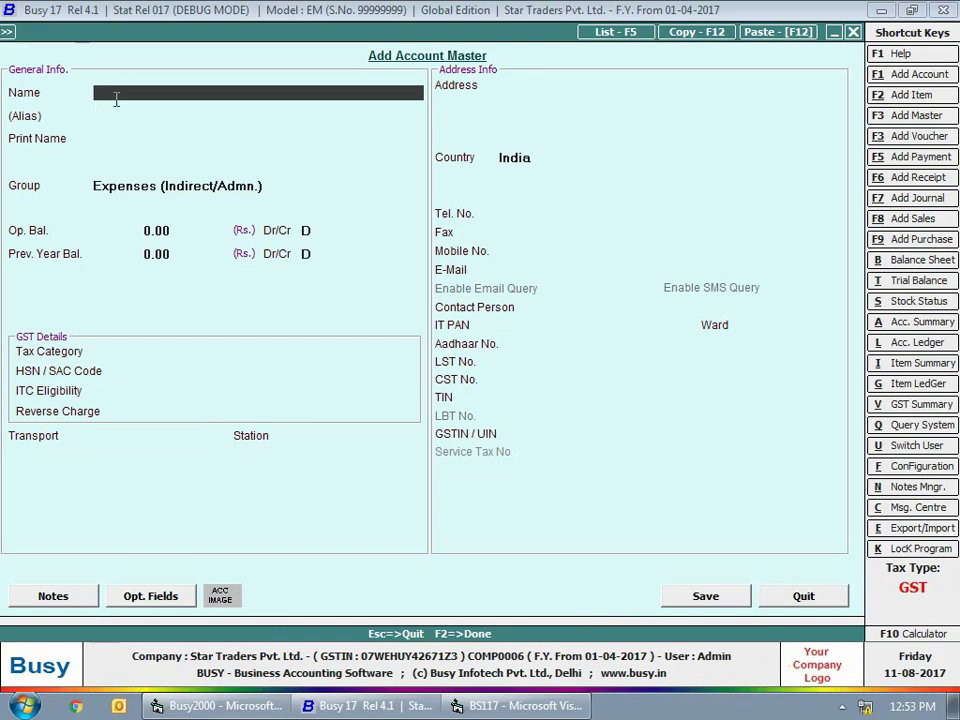
Step: Name the next account Food & Beverages, keeping the Expenses (Indirect/Admn.) group and zero balances
type("Food & Beverages")
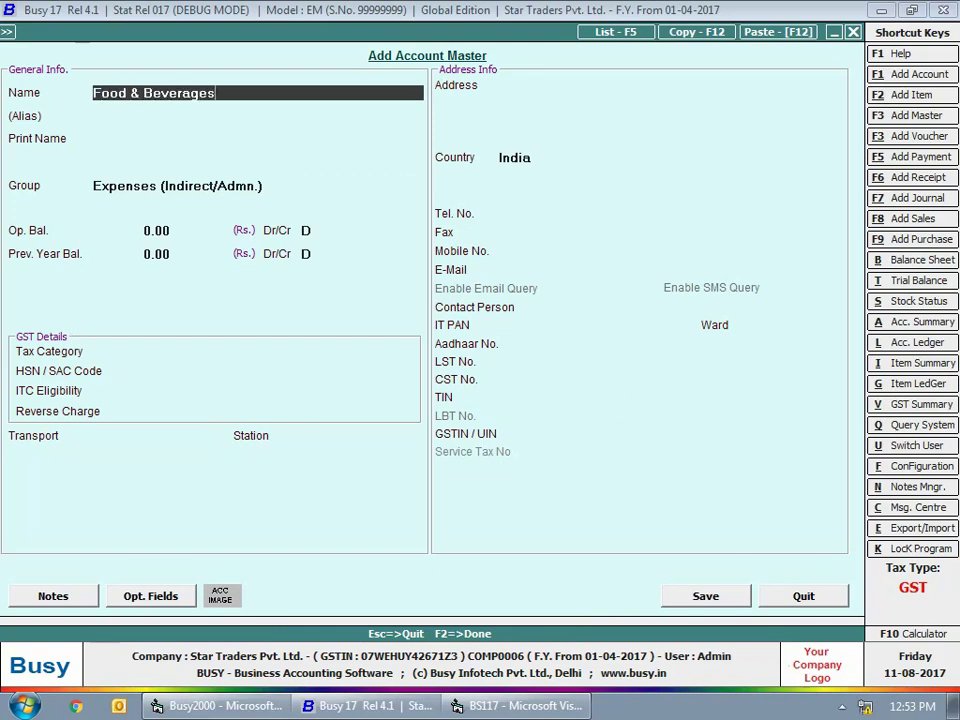
key("Return")
key("Return")
key("Return")
key("Return")
key("Return")
key("Return")
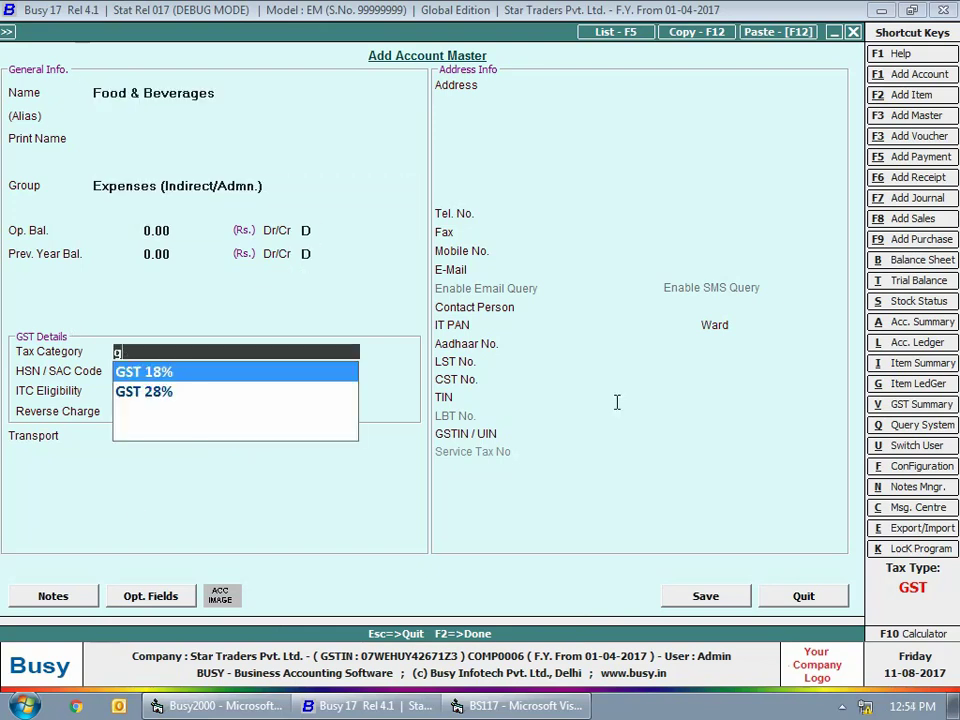
Step: Set the Food & Beverages tax category to GST 28% and leave the HSN / SAC code blank
type("gst")
key("Down")
key("Return")
key("Return")
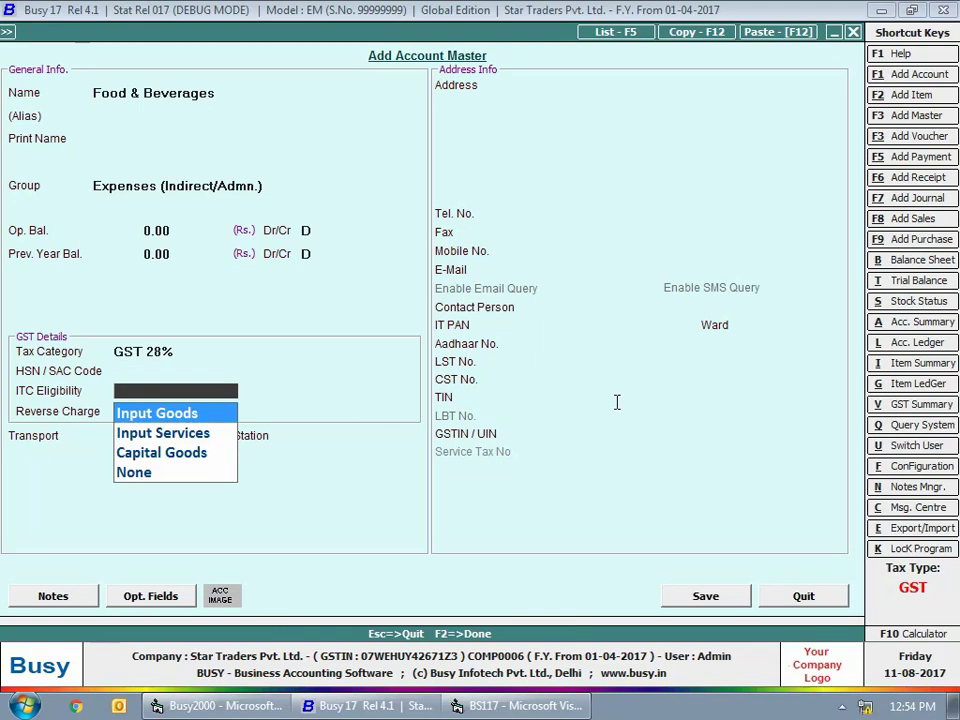
Step: Set Food & Beverages to ITC eligibility None with reverse charge Based on Daily Limit, and save the account
key("Down")
key("Down")
key("Down")
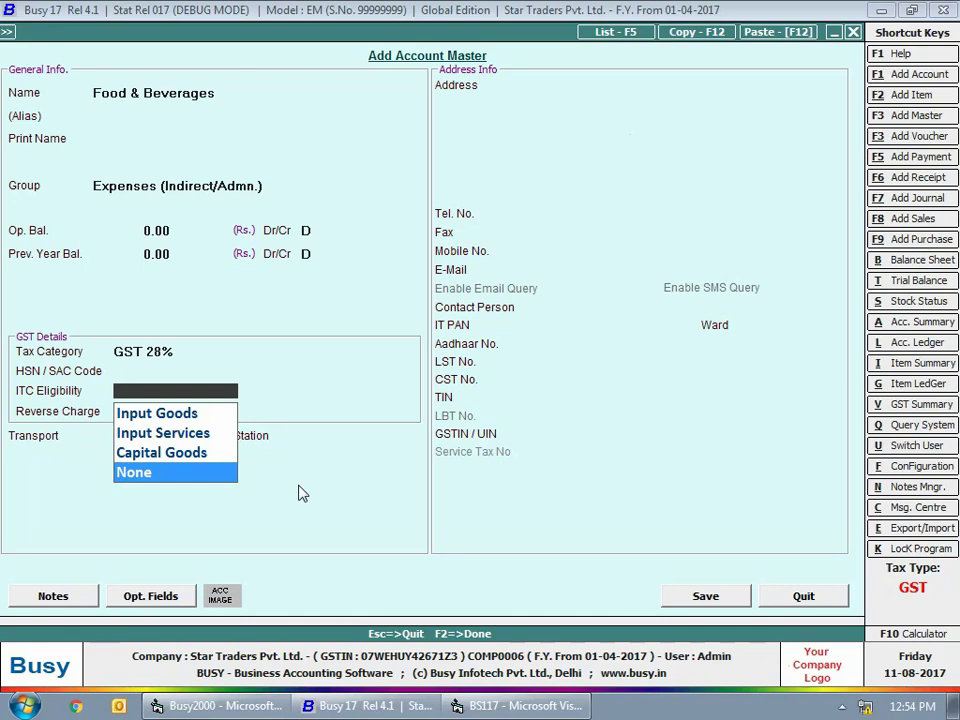
key("Return")
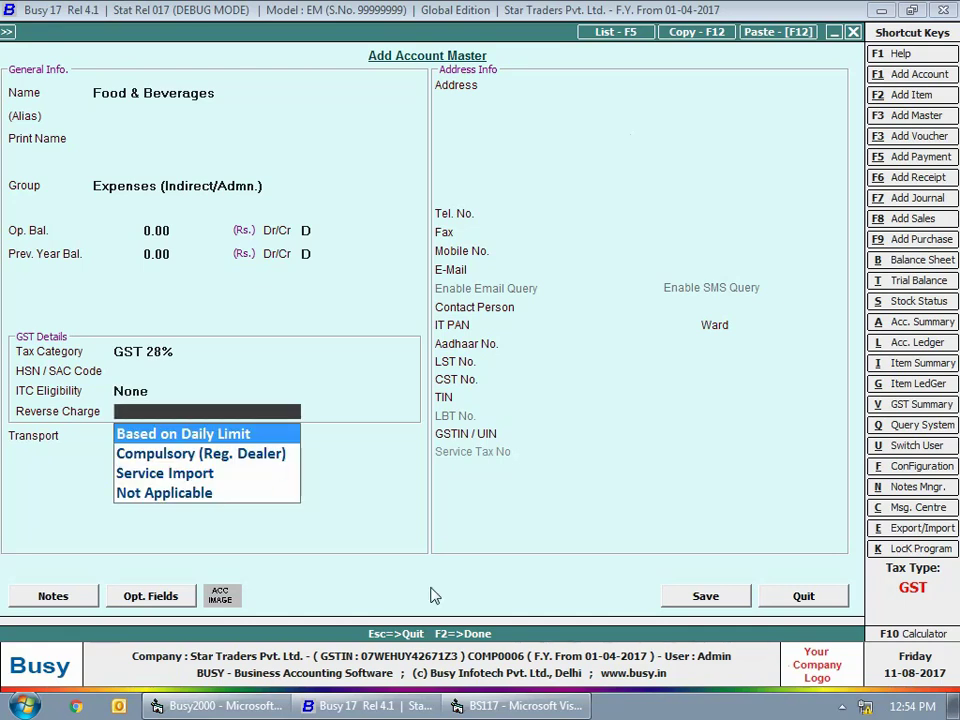
key("Return")
left_click(715, 597)
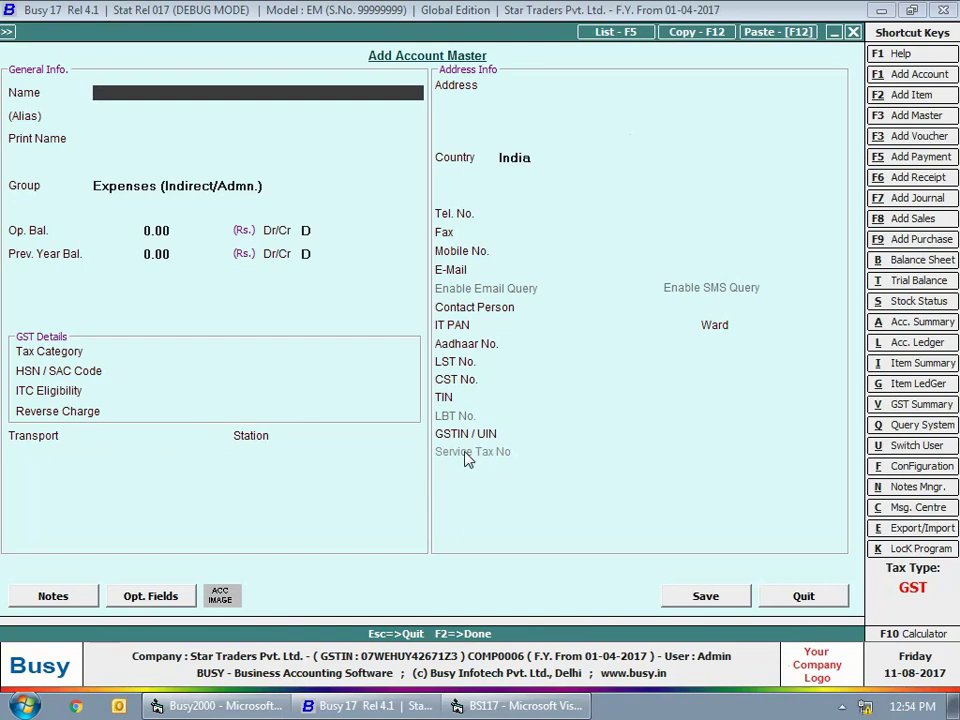
Step: Name the next account Telephone (Mobile) Expense, keeping the Expenses (Indirect/Admn.) group and zero balances
type("Telephone (Mobile) Ex")
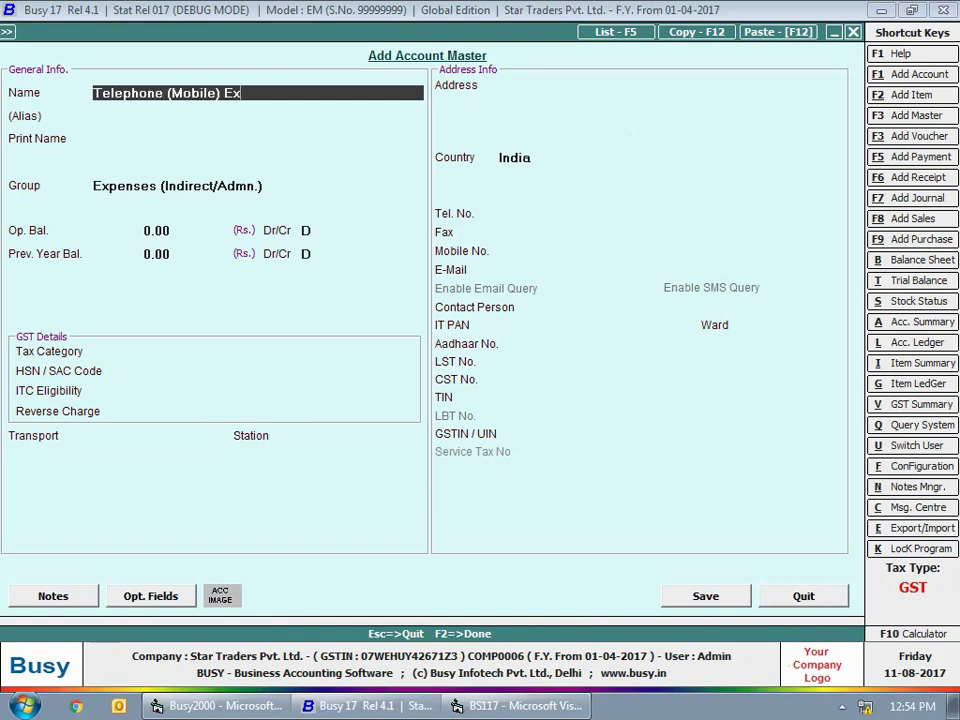
type("pense")
key("Return")
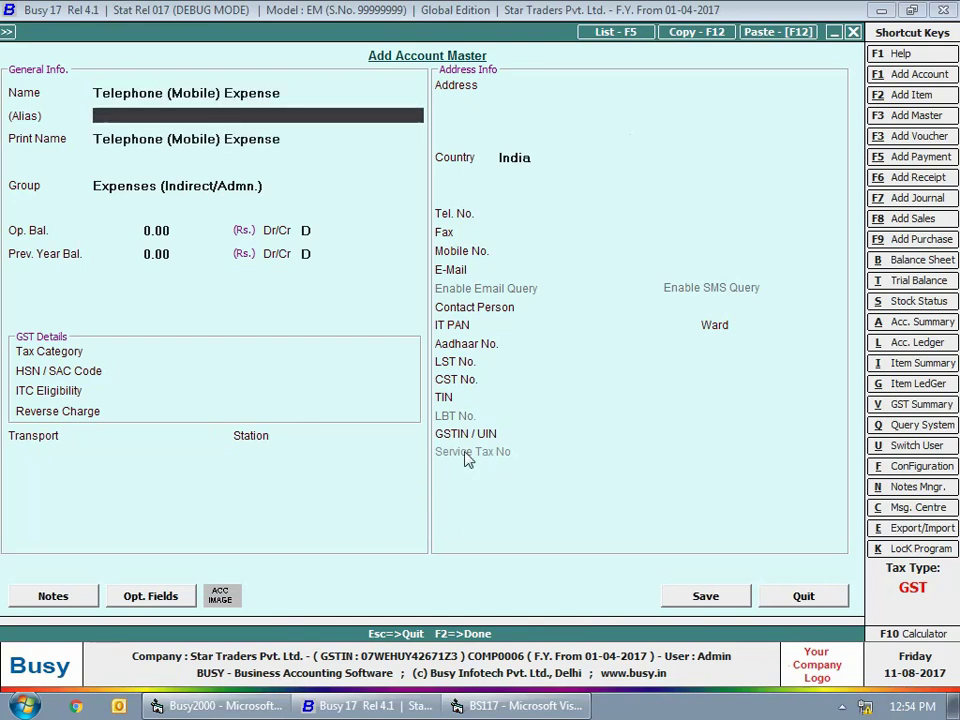
key("Return")
key("Return")
key("Return")
key("Return")
key("Return")
key("Return")
key("Return")
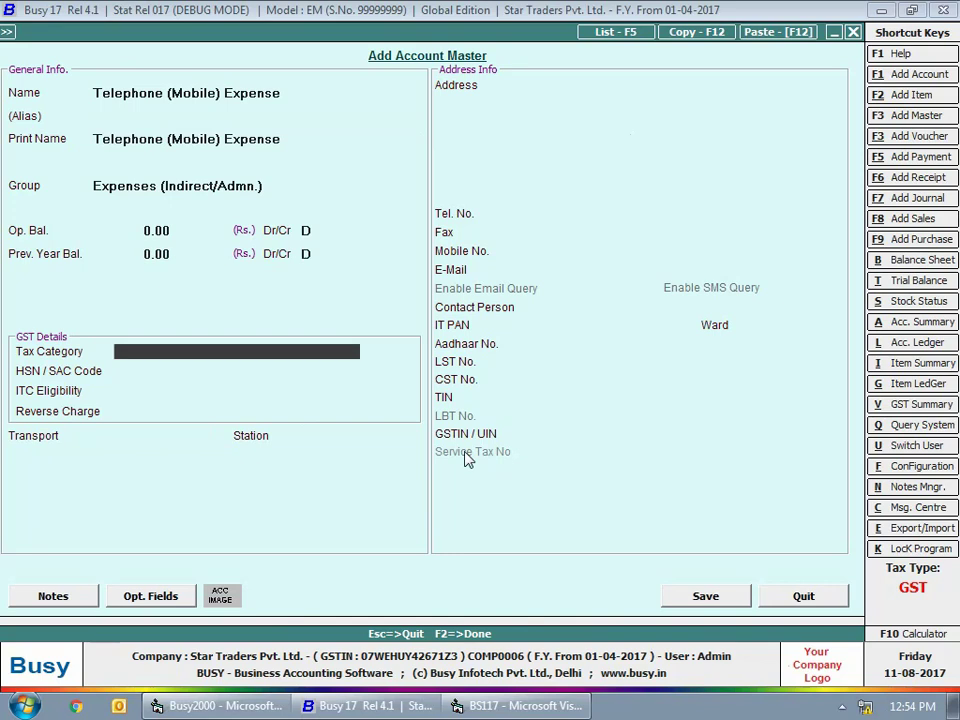
Step: Give the Telephone (Mobile) Expense account the GST details Services 18%, Input Services and Based on Daily Limit, and save it
key("Return")
key("Return")
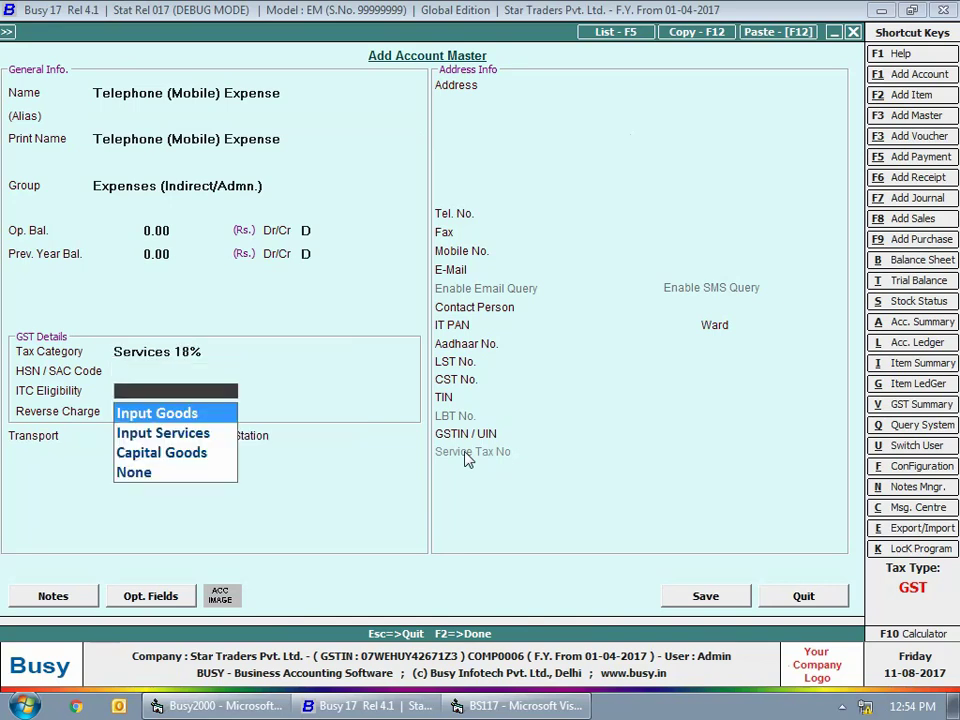
key("Down")
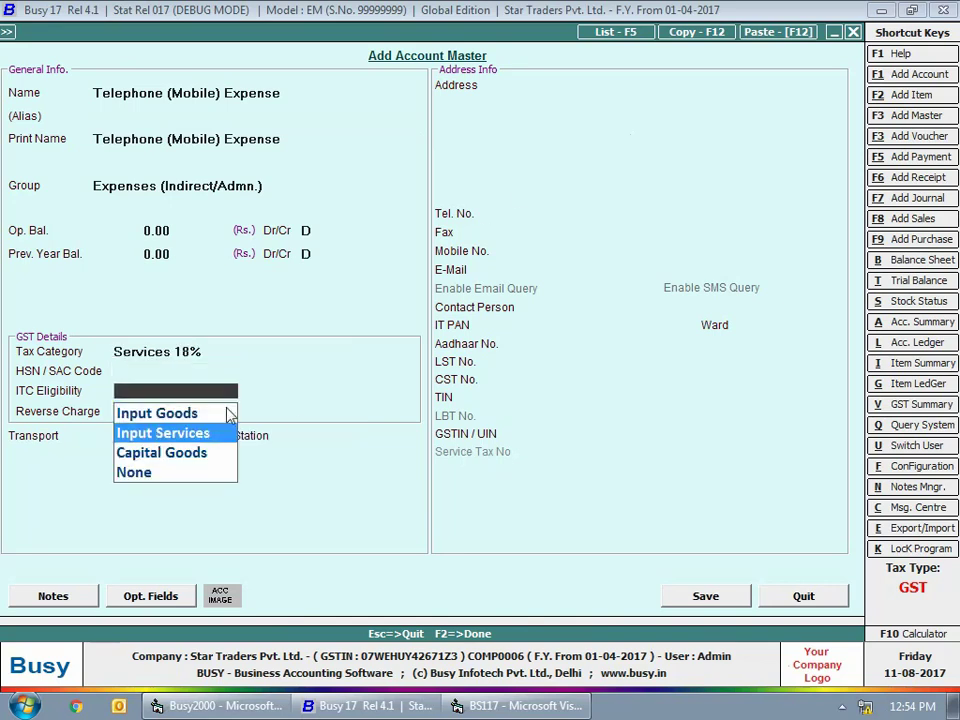
key("Return")
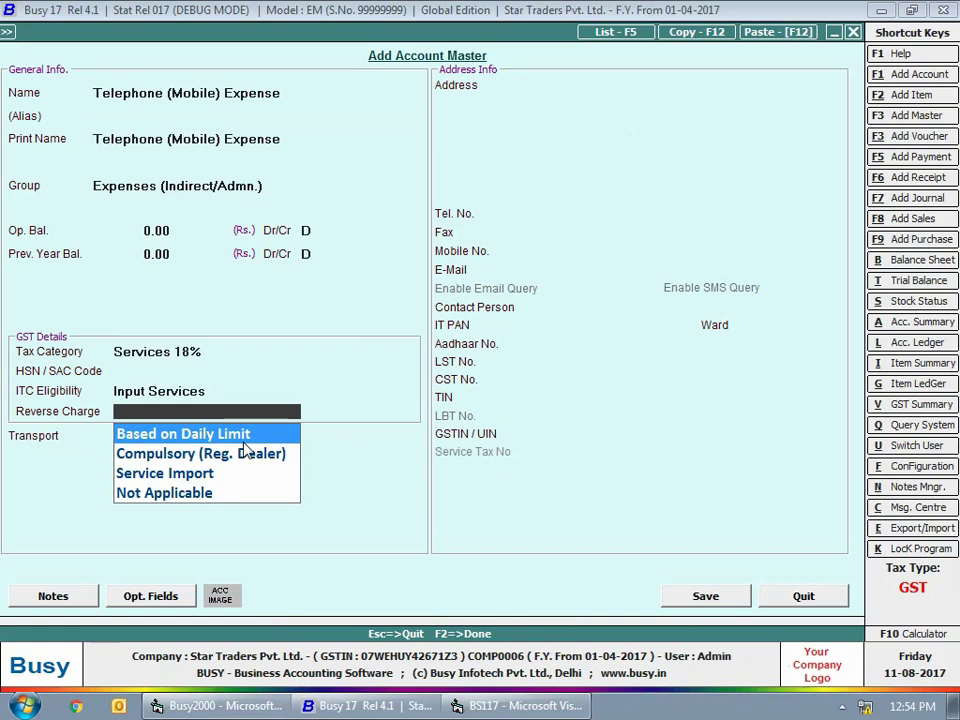
key("Return")
left_click(698, 598)
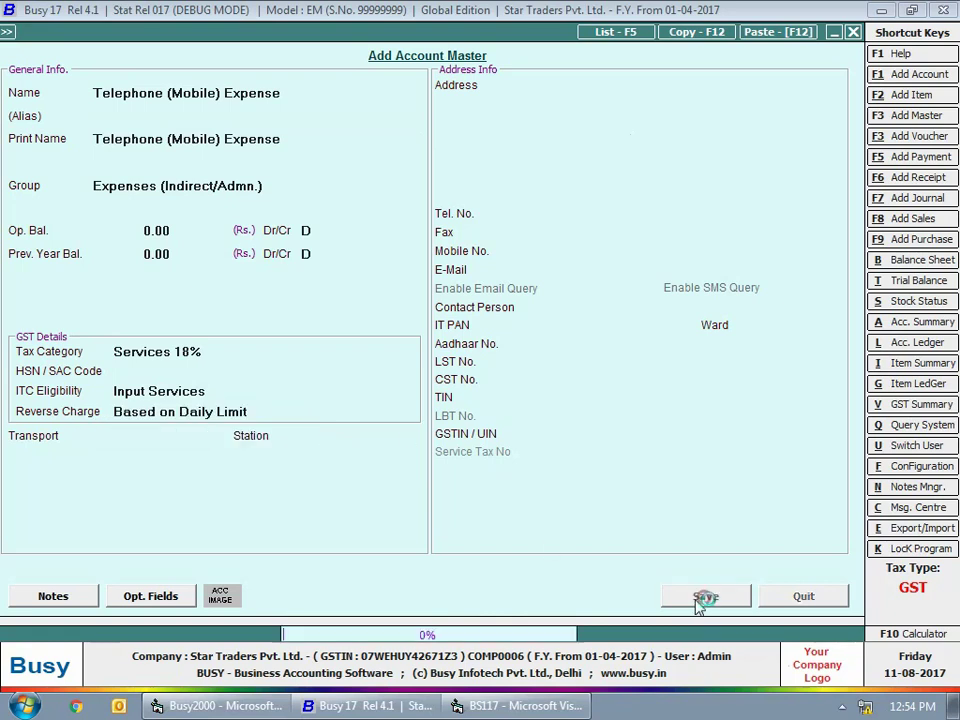
Step: Name the next account Car Servicing Expense, keeping the Expenses (Indirect/Admn.) group and zero balances
type("Car Servicing Expense")
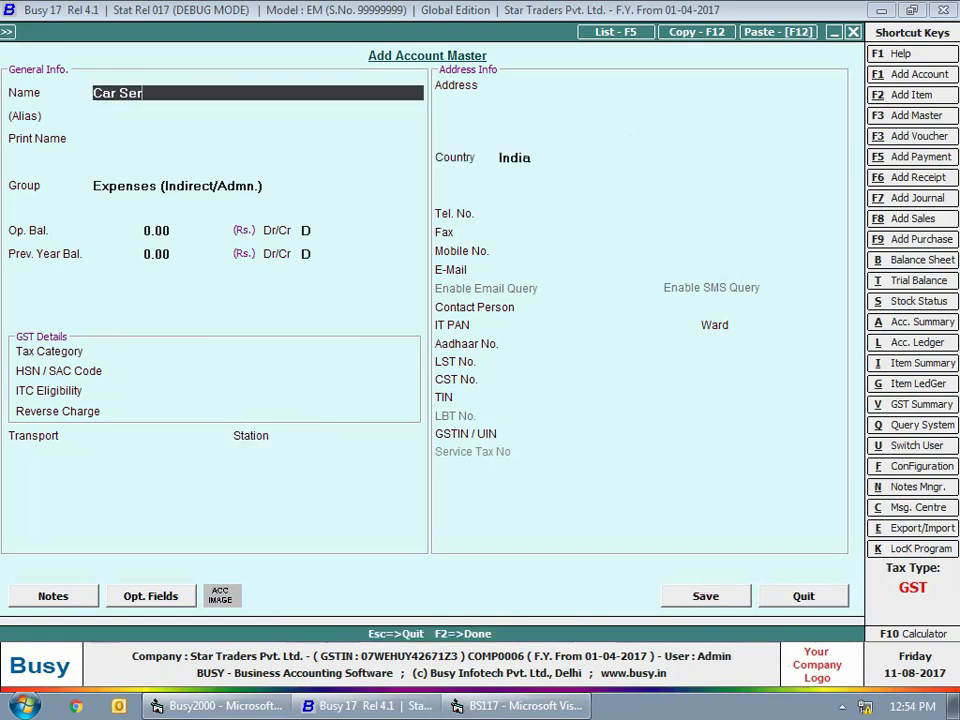
key("Return")
key("Return")
key("Return")
key("Return")
key("Return")
key("Return")
key("Return")
key("Return")
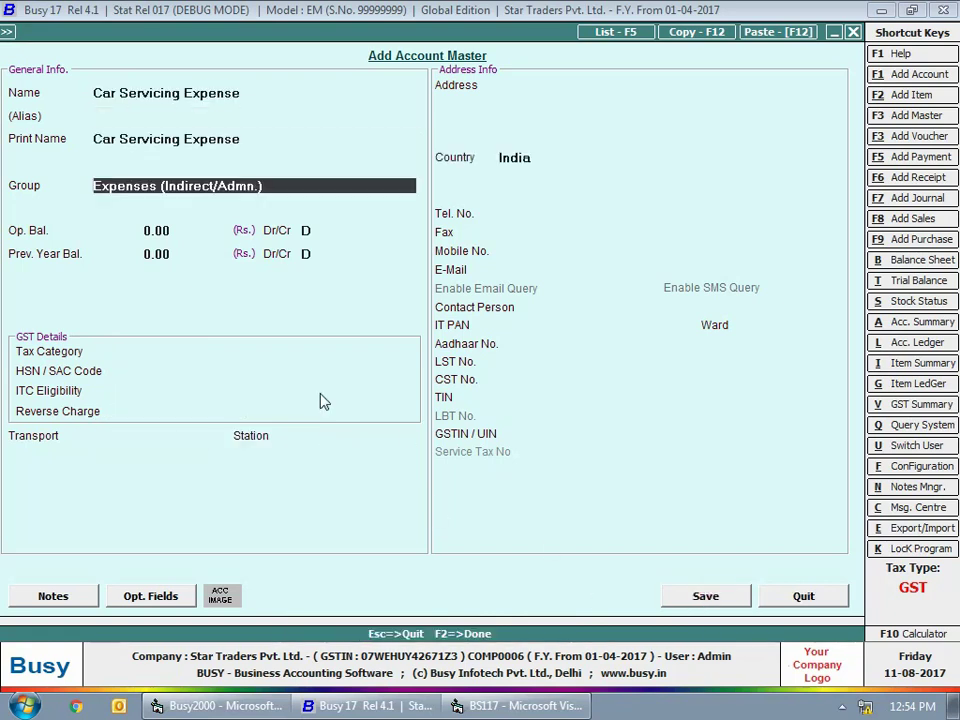
Step: Give the Car Servicing Expense account the GST details Services 18%, Input Services and Based on Daily Limit, and save it
type("ser")
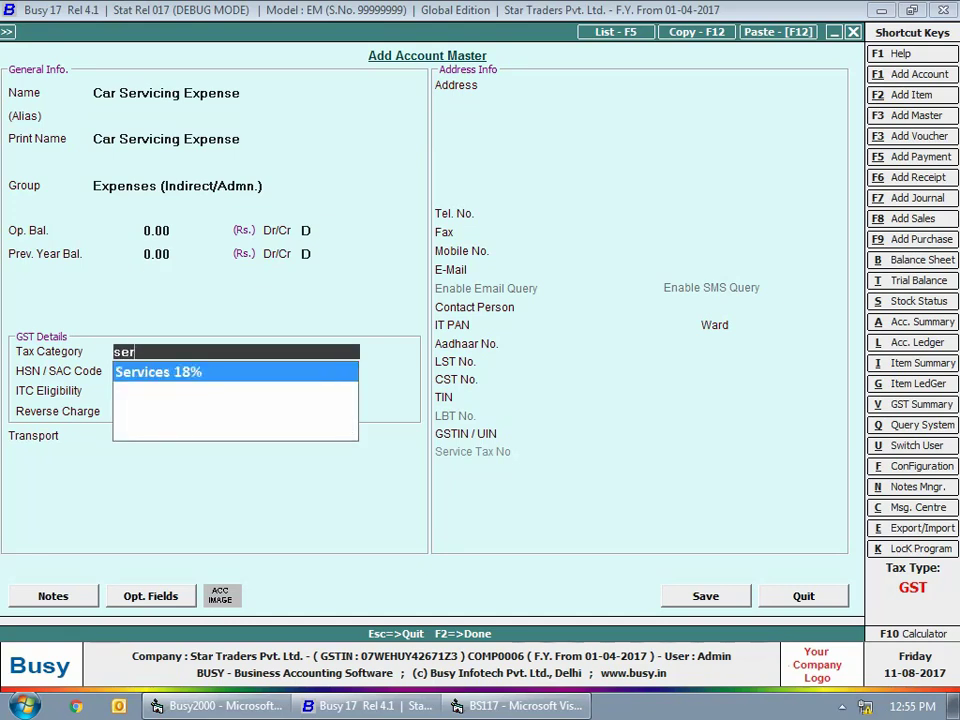
key("Return")
key("Return")
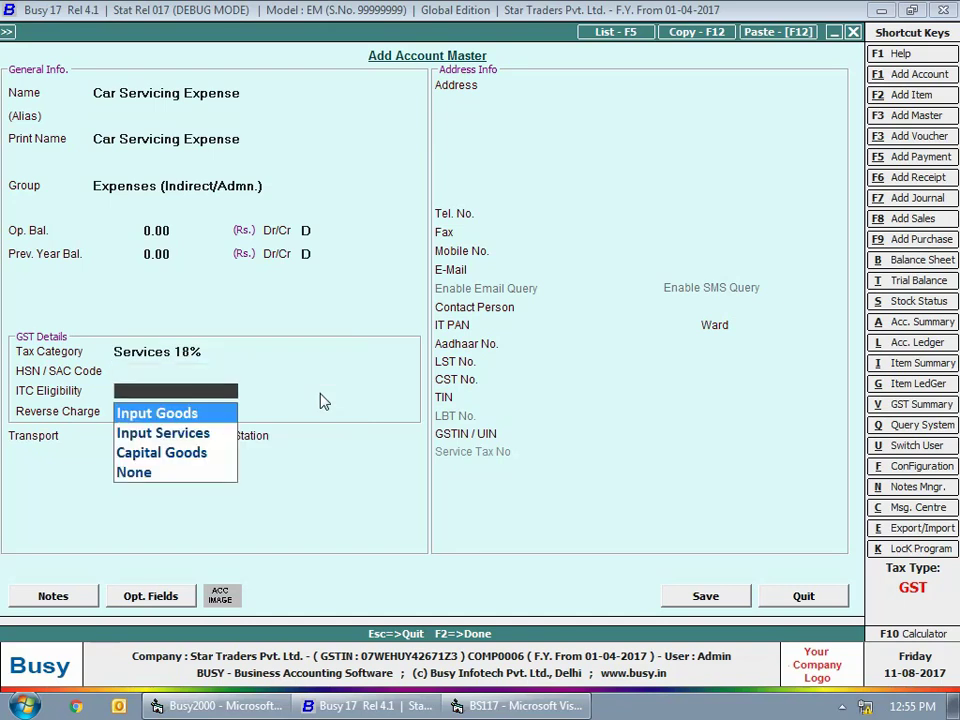
key("Down")
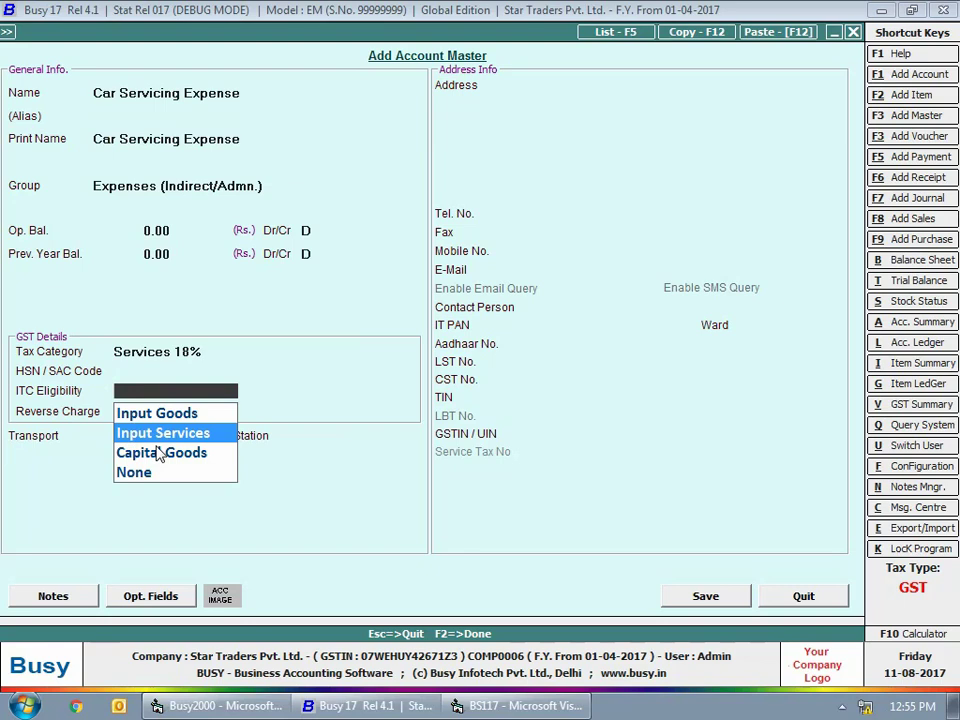
key("Return")
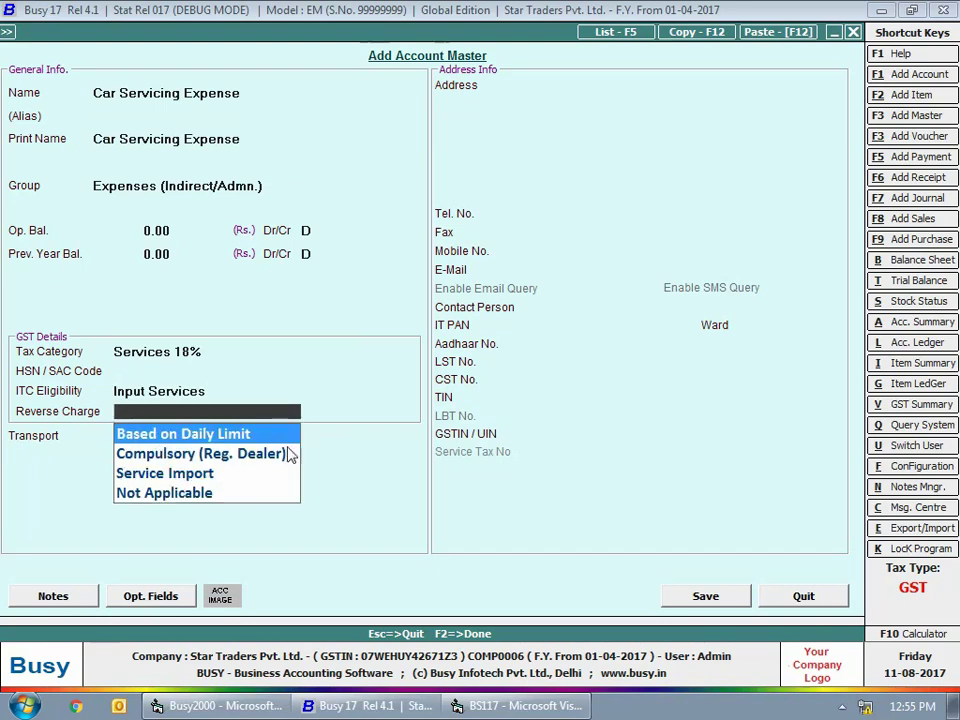
key("Return")
left_click(698, 600)
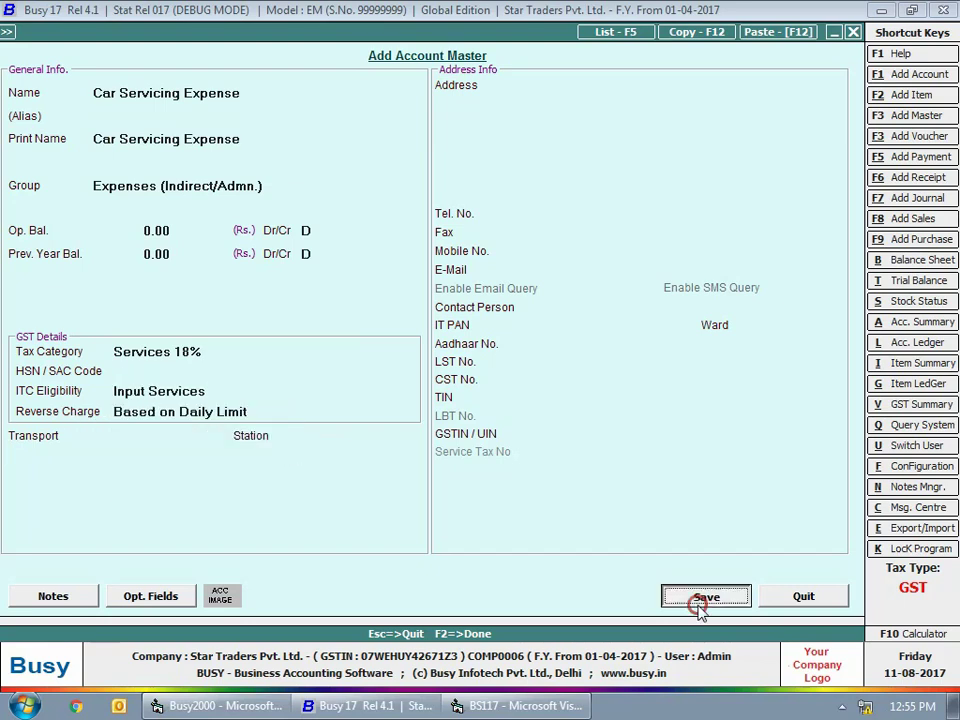
Step: Name the next account Transportation Charges (Regd.), keeping the Expenses (Indirect/Admn.) group and zero balances
type("Transp")
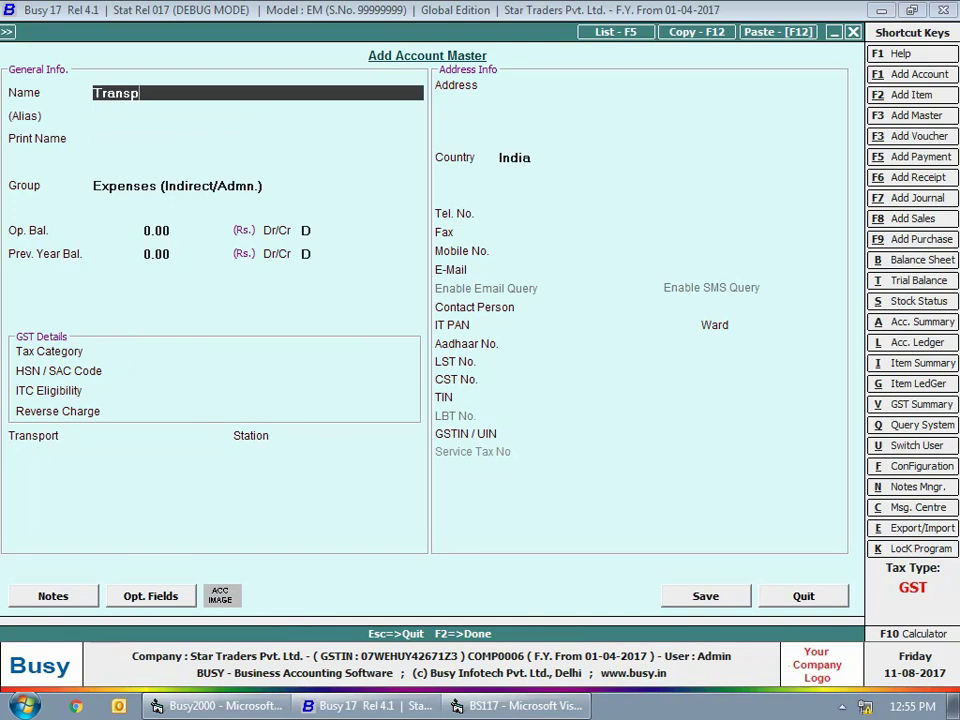
type("ortation Charges (Regd.)")
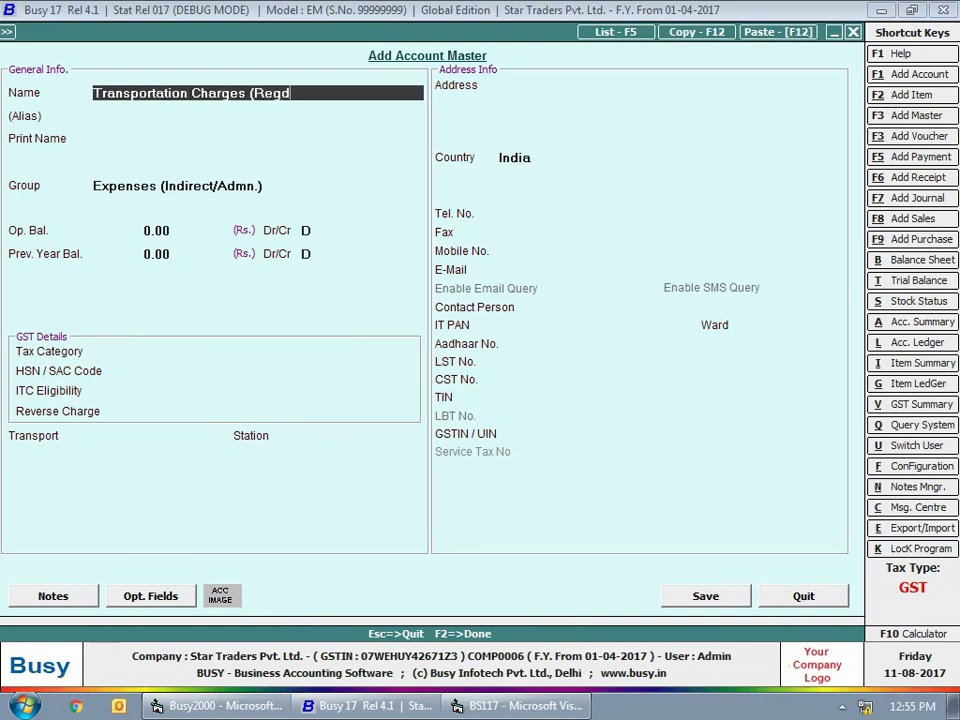
key("Return")
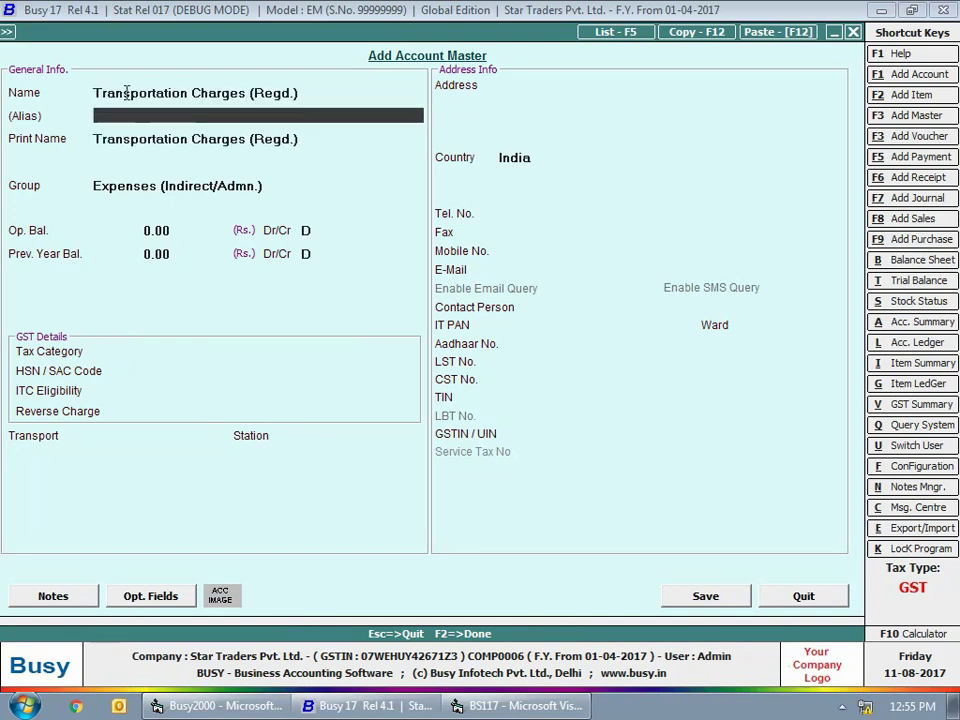
key("Return")
key("Return")
key("Return")
key("Return")
key("Return")
key("Return")
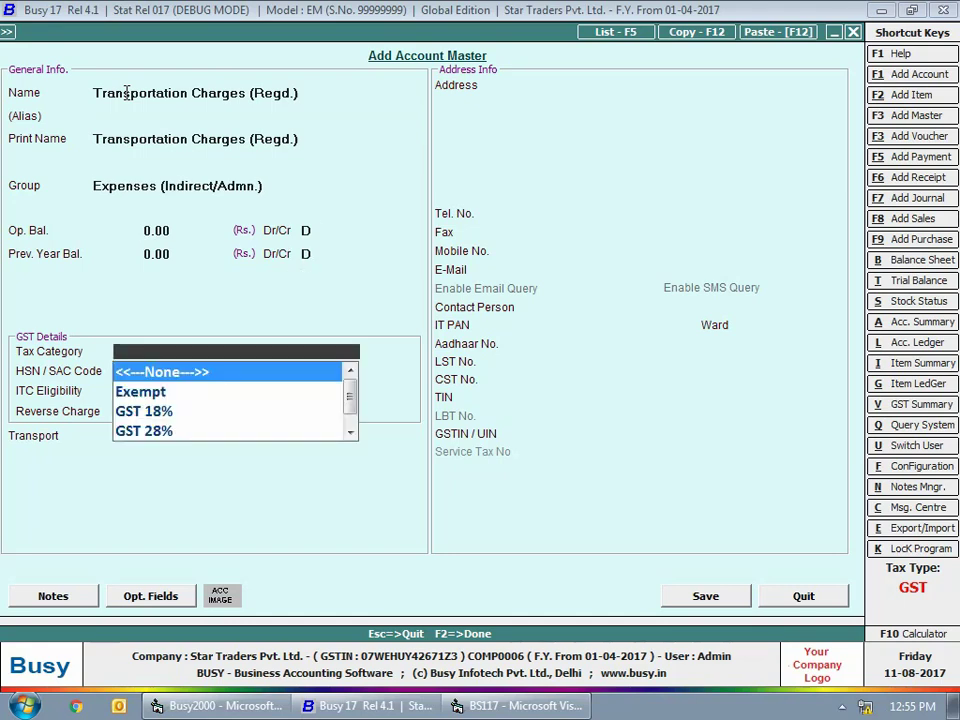
Step: Give Transportation Charges (Regd.) the GST details Services 18%, Input Services and Compulsory (Reg. Dealer), and save the account
type("ser")
key("Return")
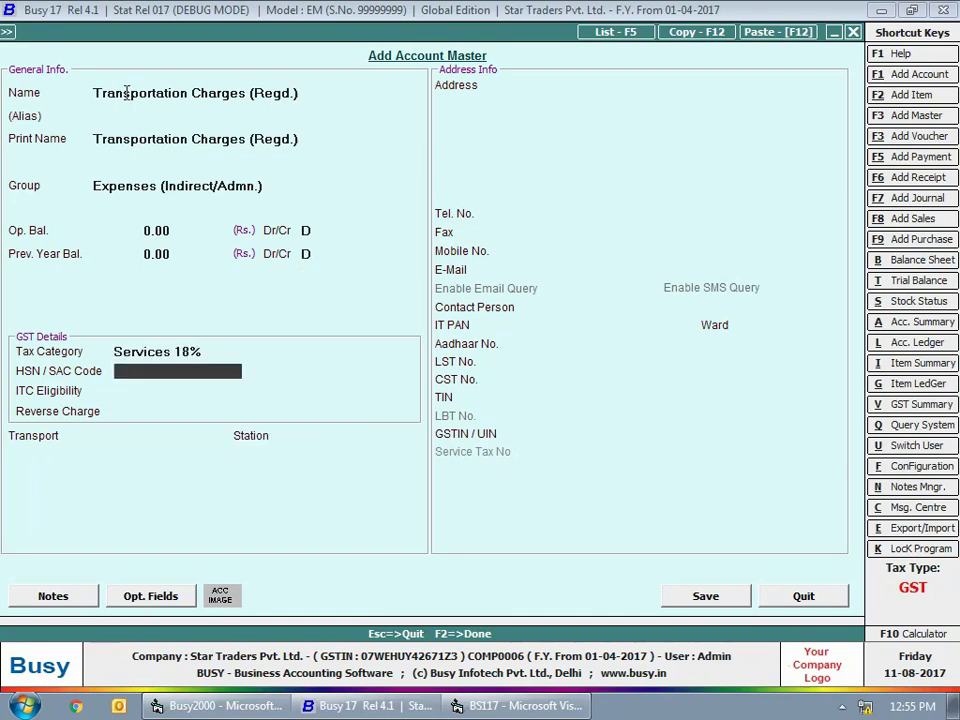
key("Return")
key("Down")
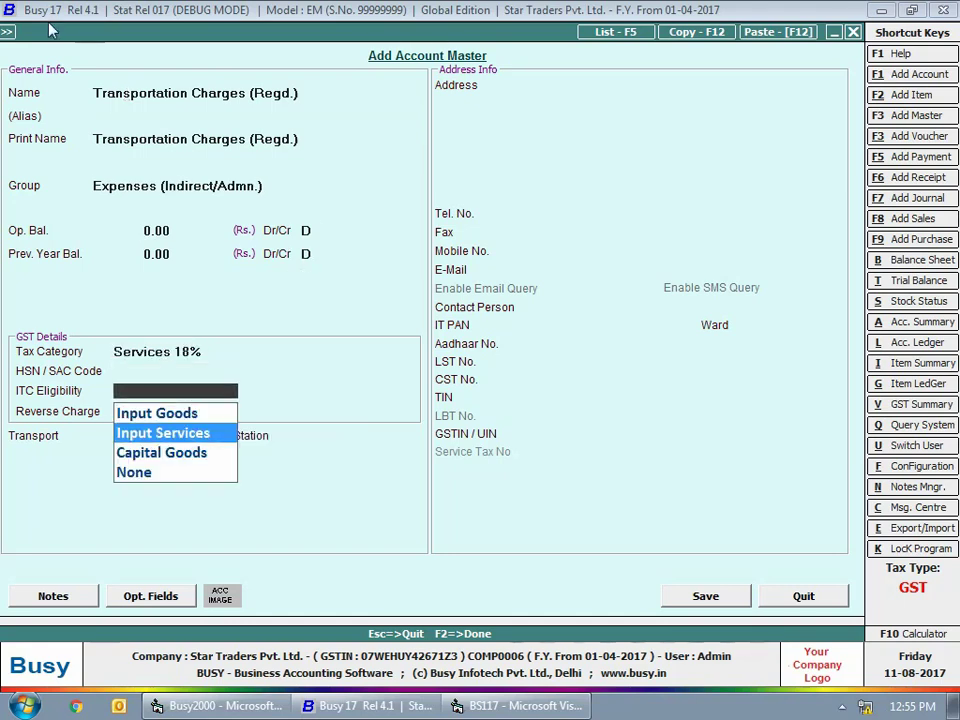
key("Return")
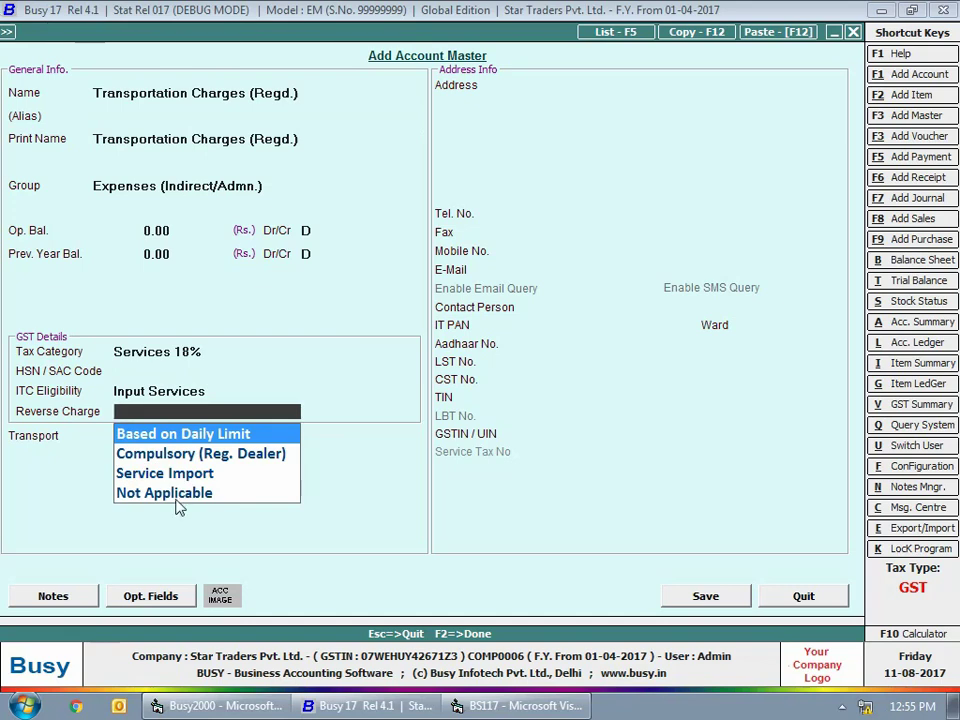
key("Down")
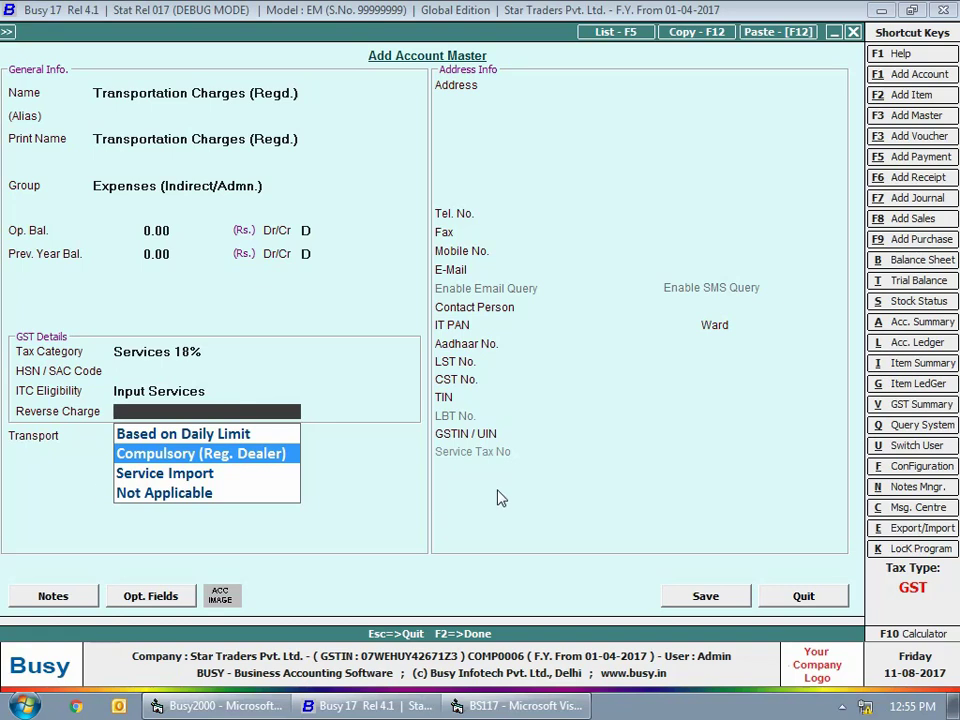
key("Return")
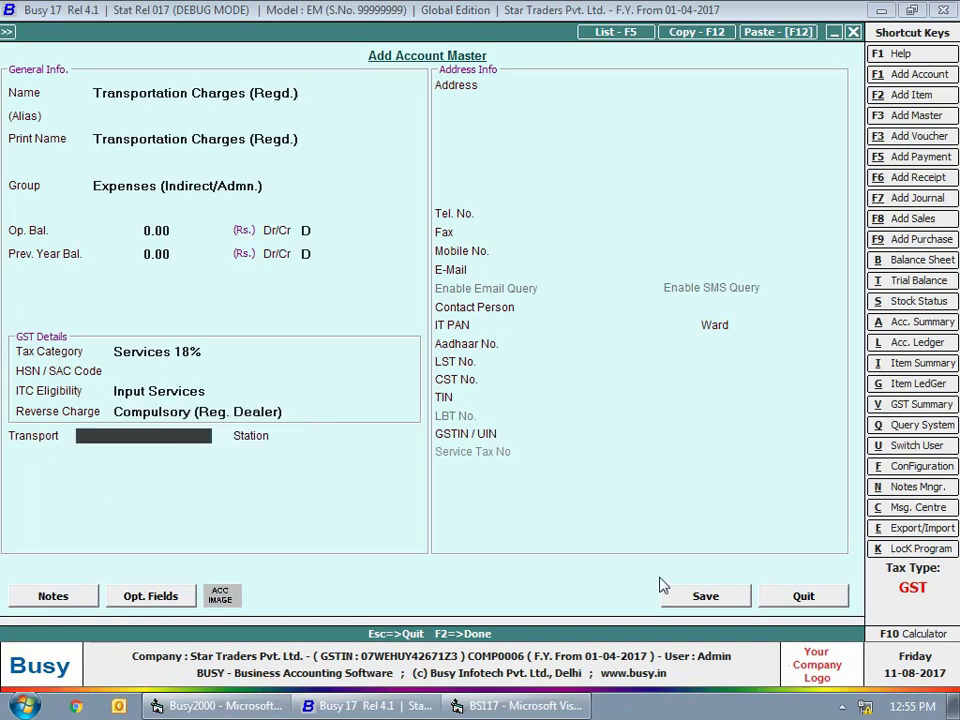
left_click(706, 596)
Step: Name the next account Tranportation Charges (Un Regd.), keeping the Expenses (Indirect/Admn.) group and zero balances
type("Tranportati")
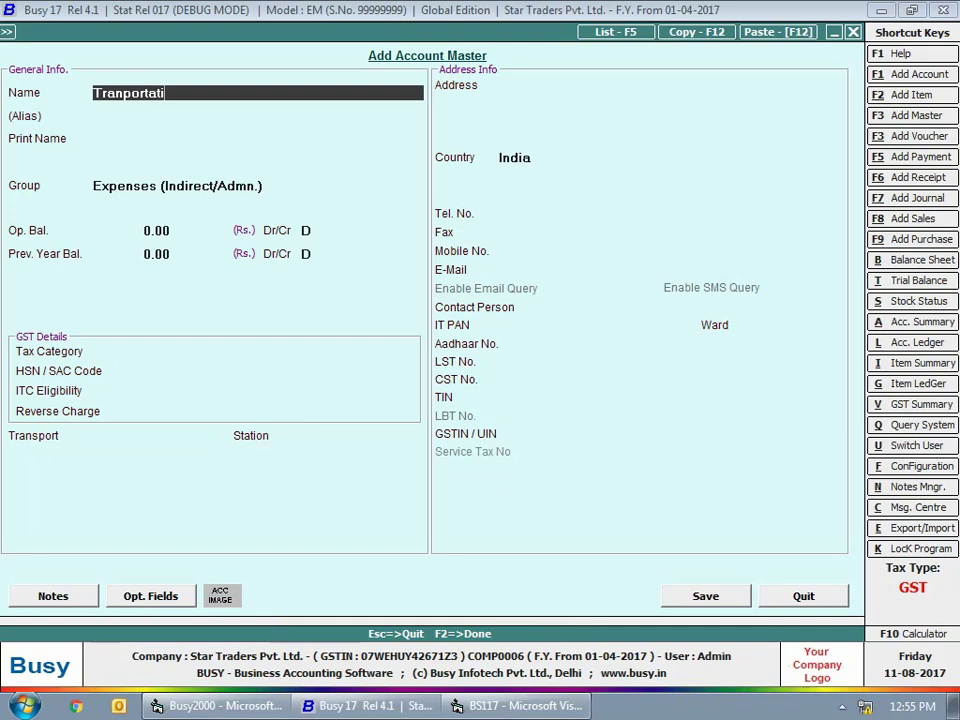
type("on Charges (Un regd.)")
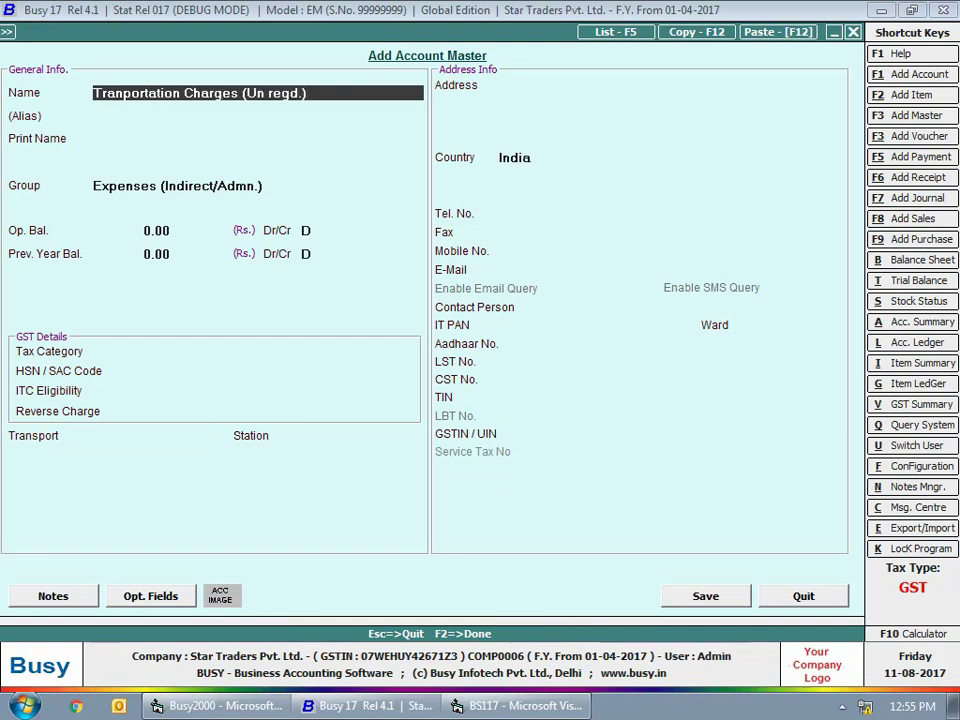
key("Return")
key("Return")
key("Return")
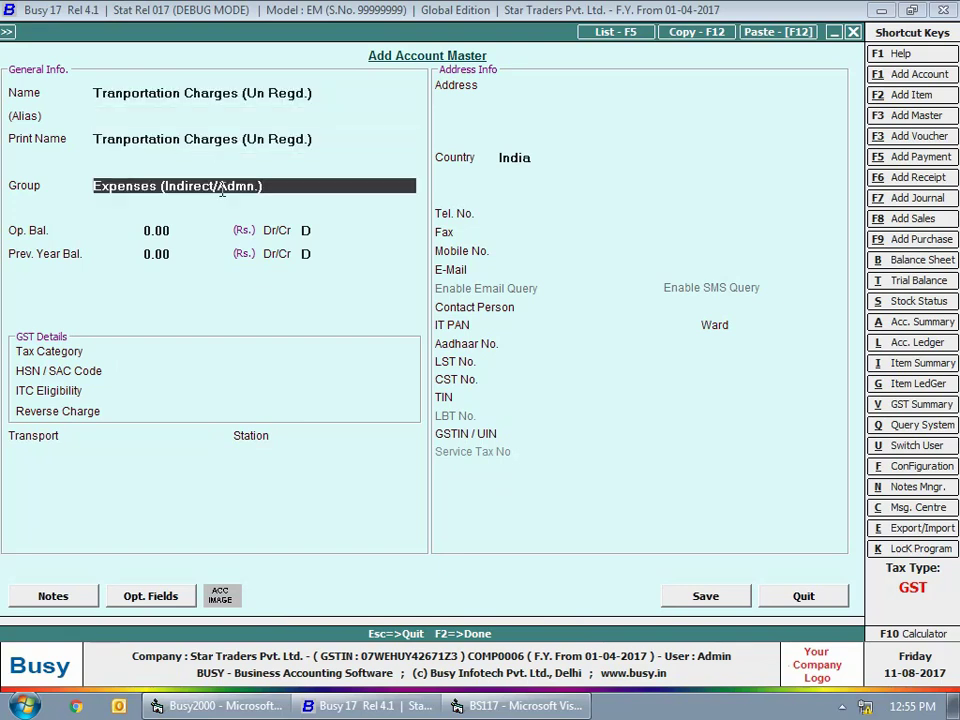
key("Return")
key("Return")
key("Return")
key("Return")
Step: Give Tranportation Charges (Un Regd.) the GST details Services 18%, Input Services and Based on Daily Limit, save it and leave account creation
type("s")
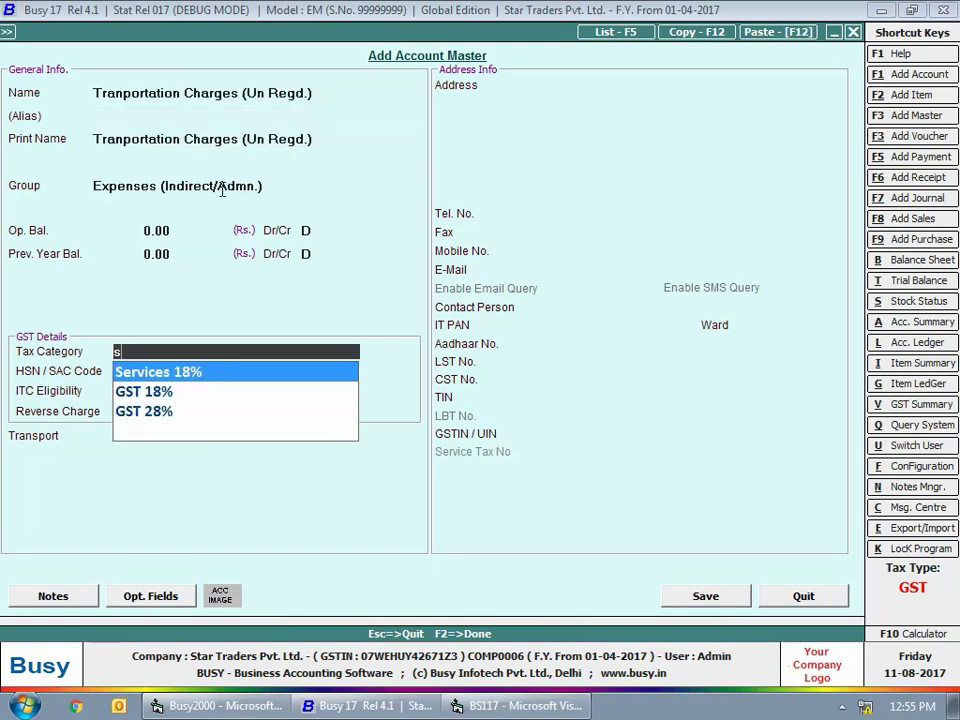
type("er")
key("Return")
key("Return")
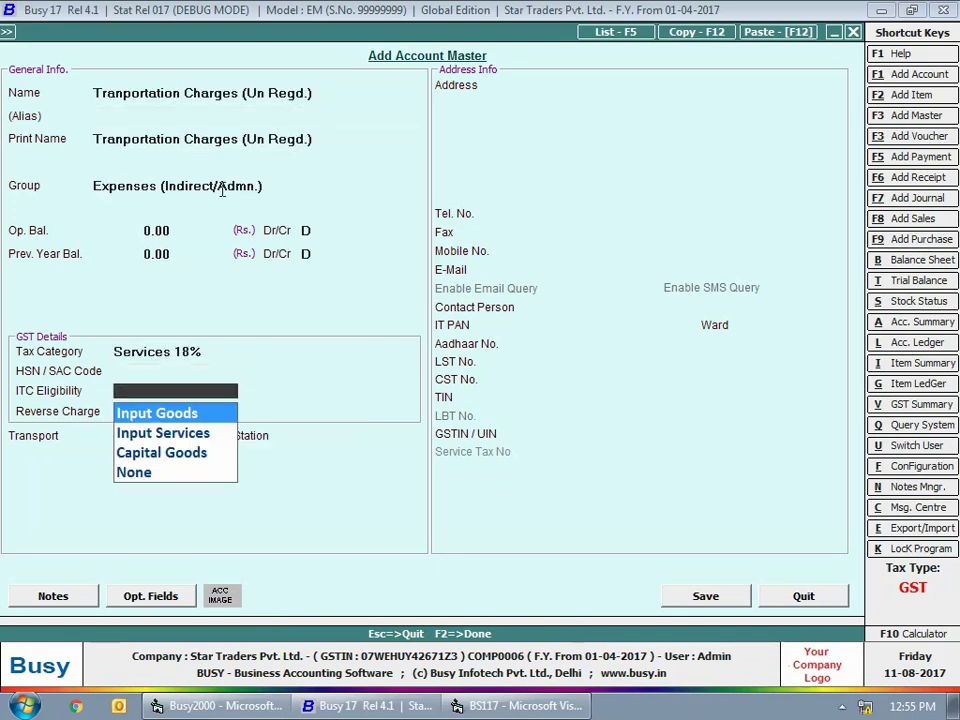
key("Down")
key("Return")
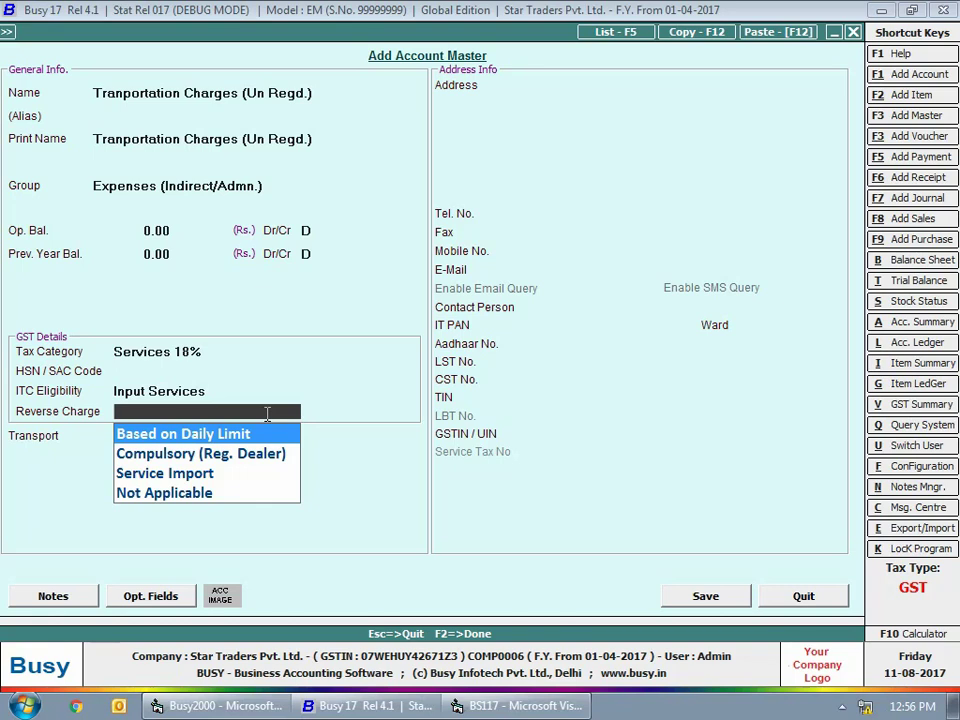
key("Return")
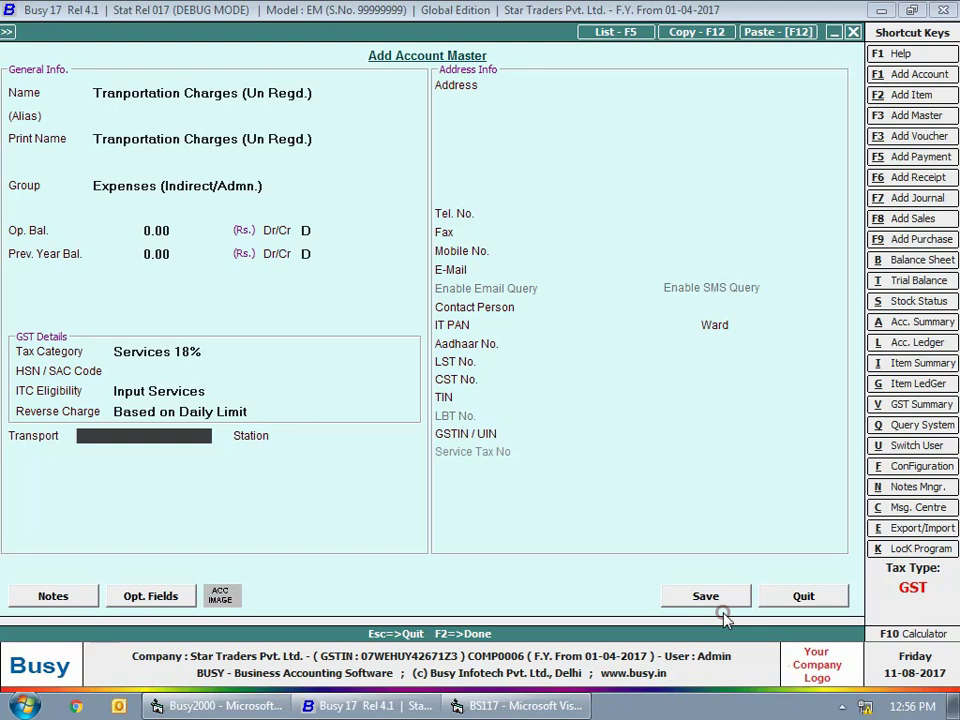
left_click(697, 598)
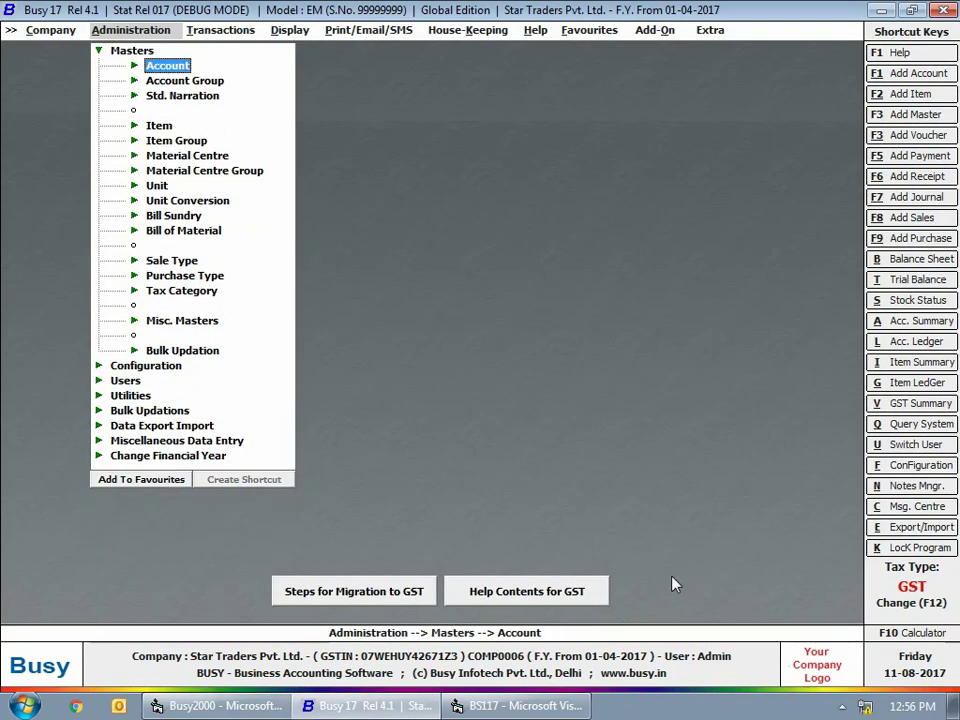
key("Escape")
key("Escape")
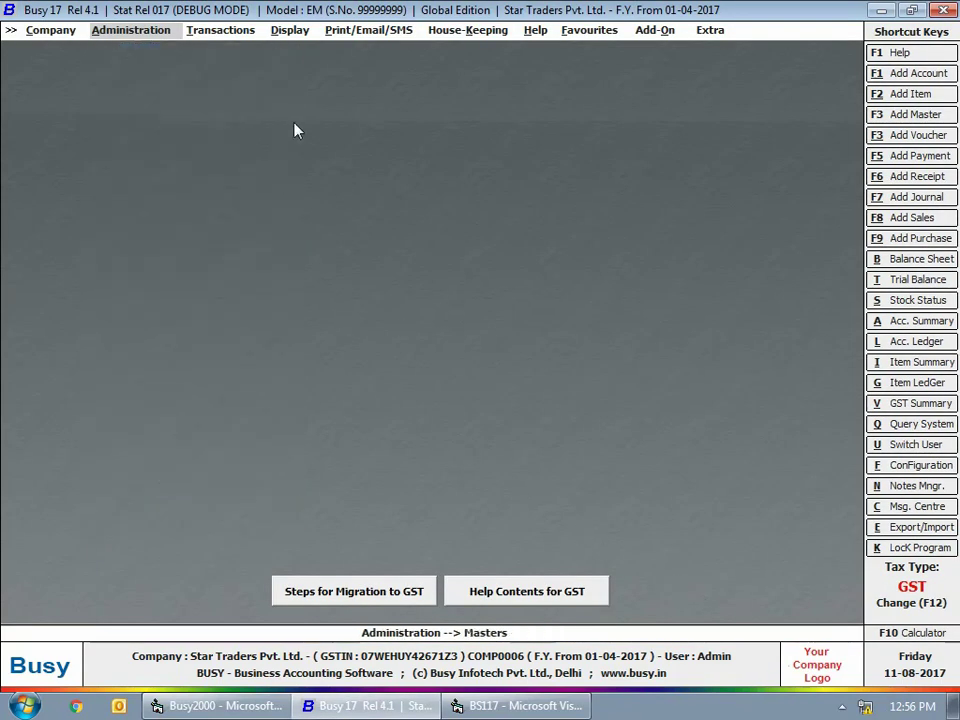
Step: Start a new payment voucher in the Main series, dated 01-07-2017
left_click(222, 33)
left_click(229, 126)
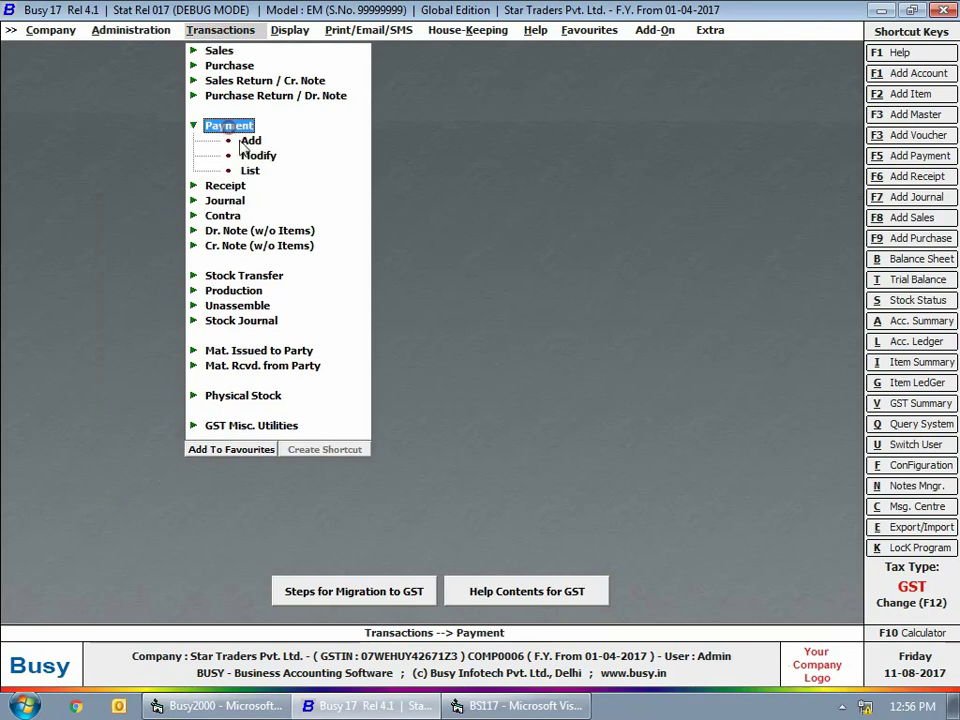
left_click(250, 141)
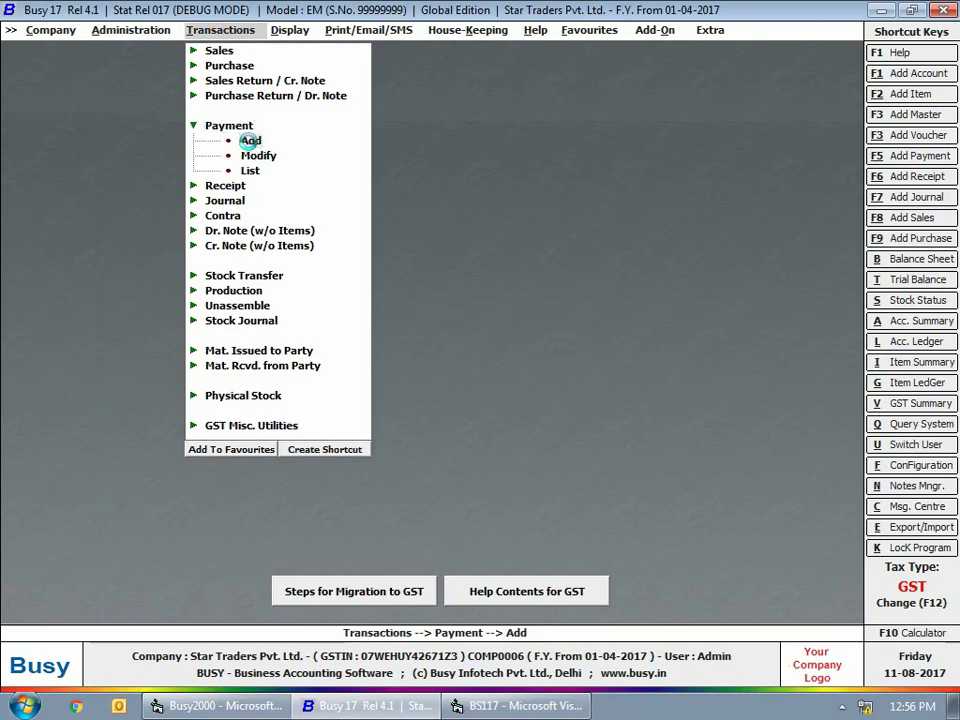
key("Return")
type("1-7")
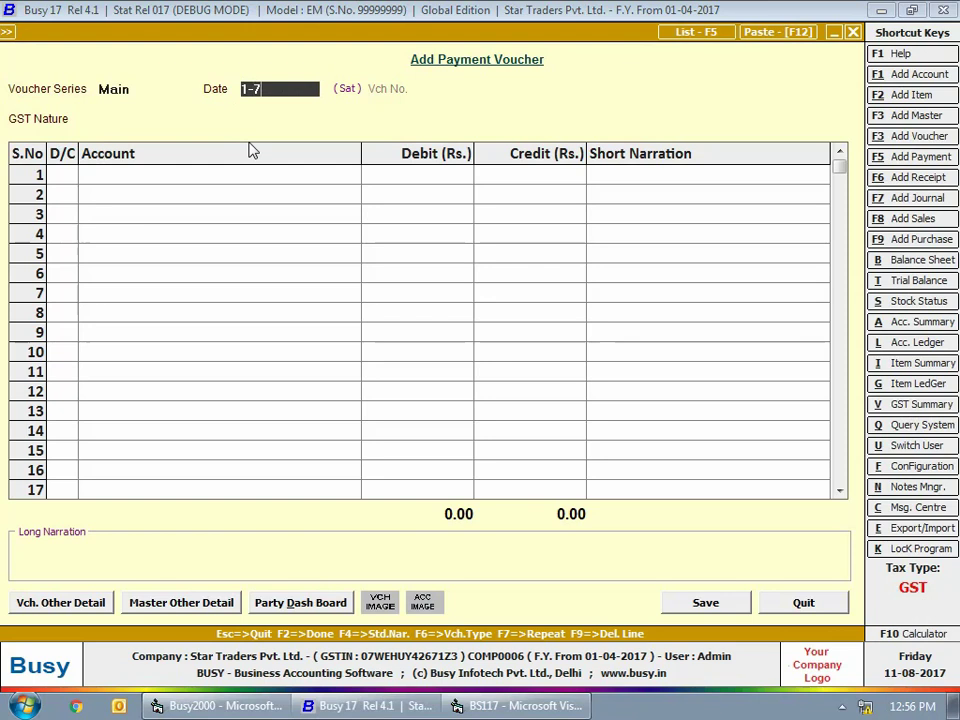
key("Return")
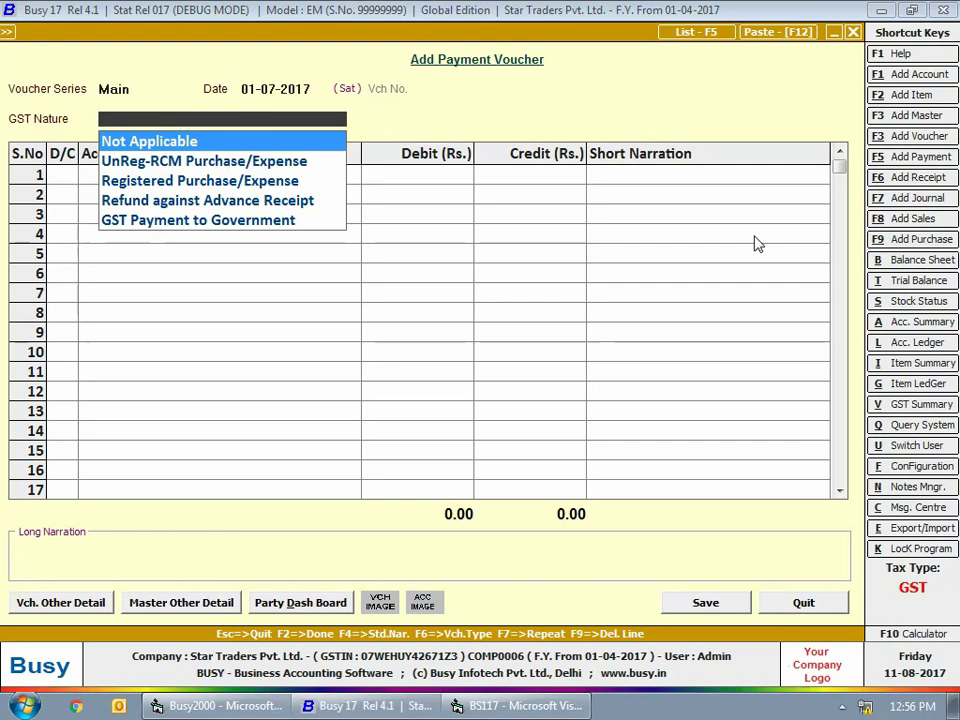
Step: Review the GST nature options and set the voucher's GST nature to UnReg-RCM Purchase/Expense
key("Down")
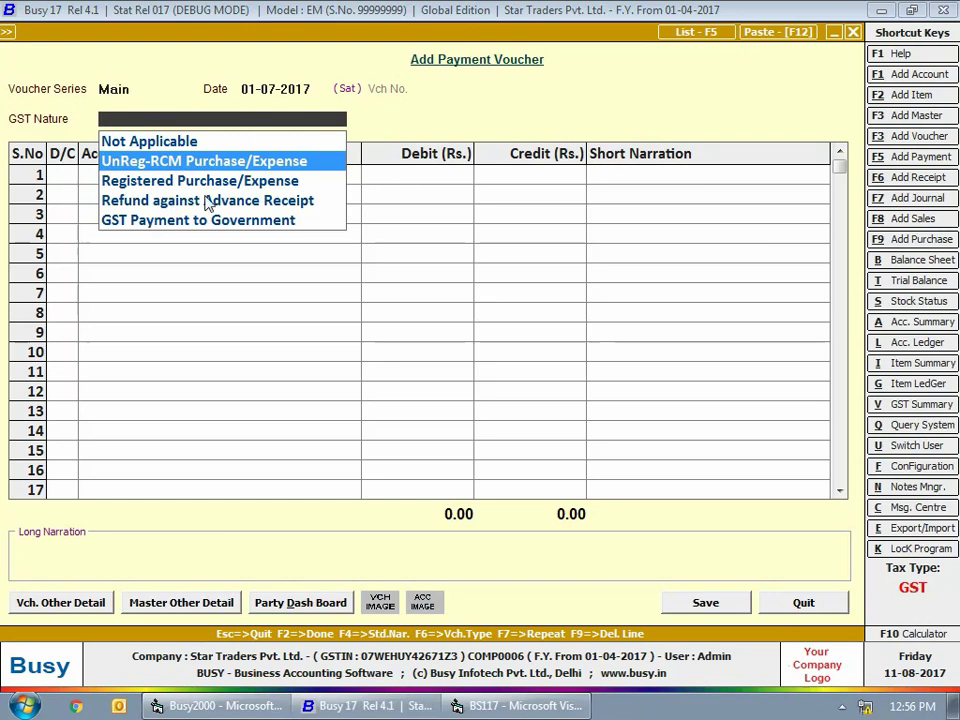
key("Down")
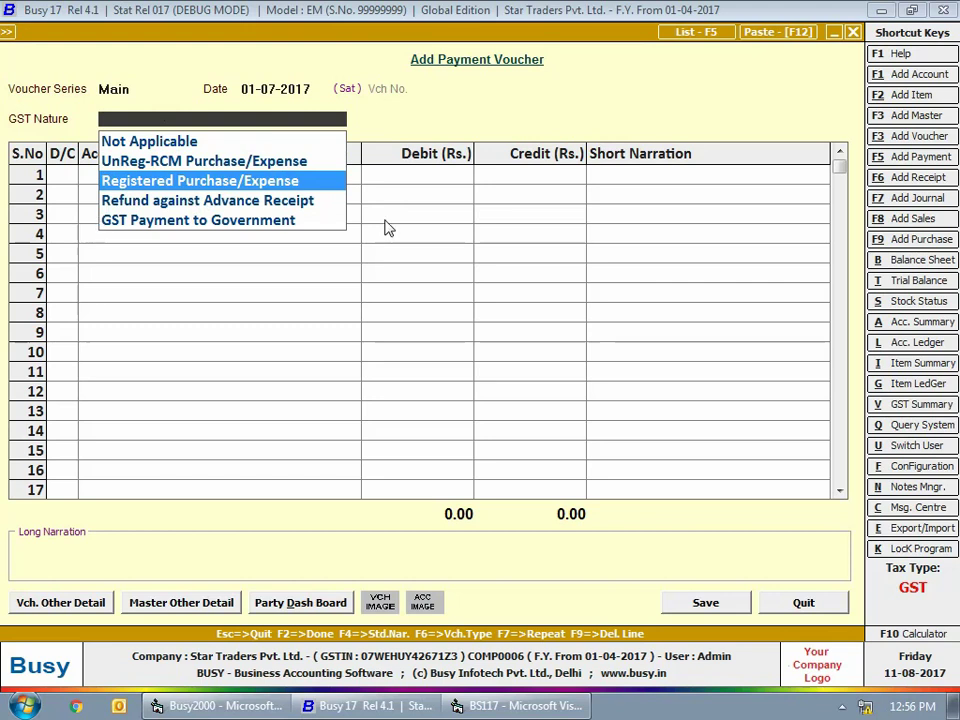
key("Down")
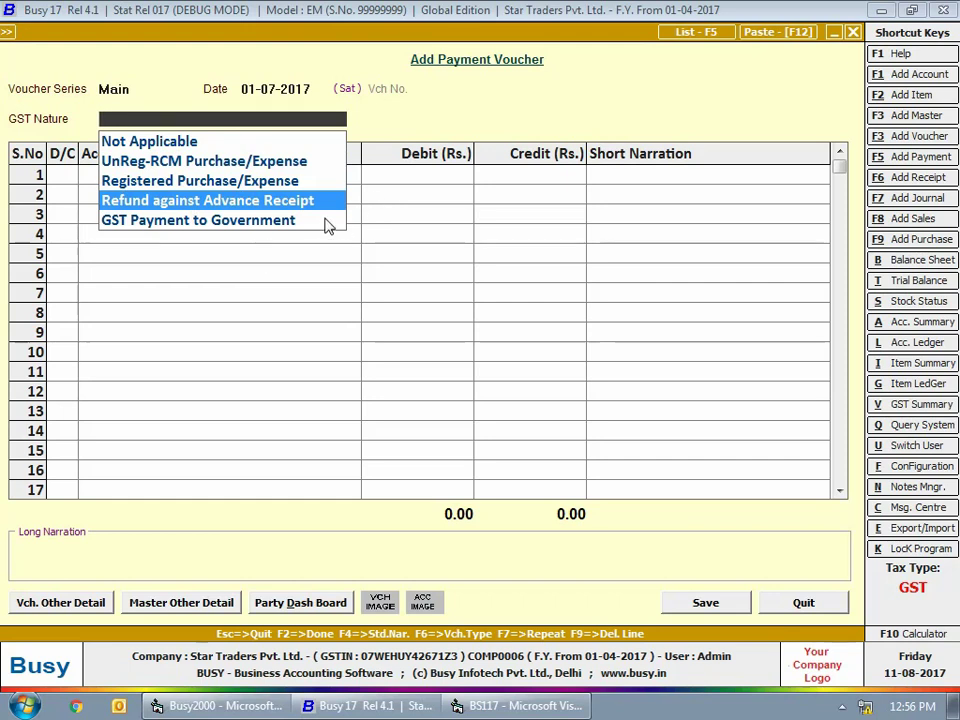
key("Down")
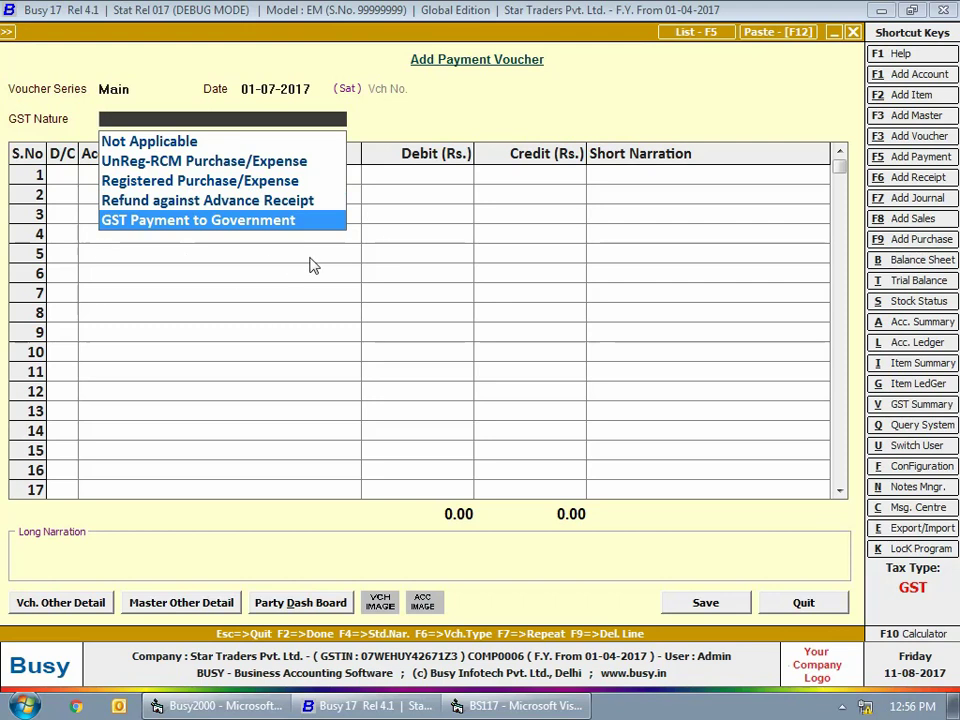
key("Up")
key("Up")
key("Up")
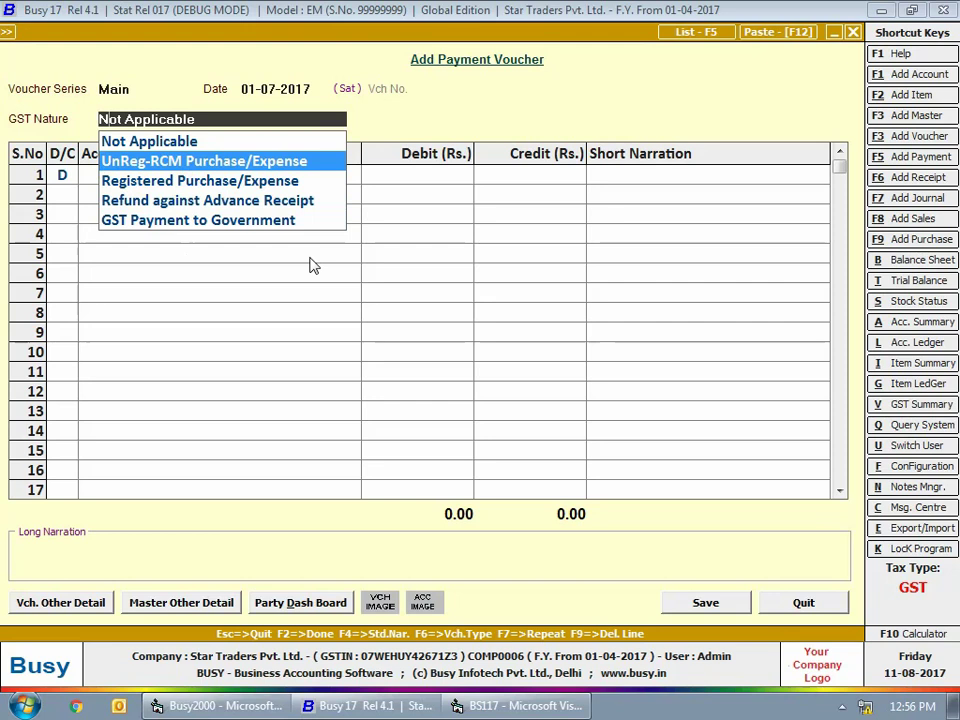
key("Return")
Step: Debit the Office Stationery account with Rs. 1,200 in the voucher's first row
key("Return")
type("office")
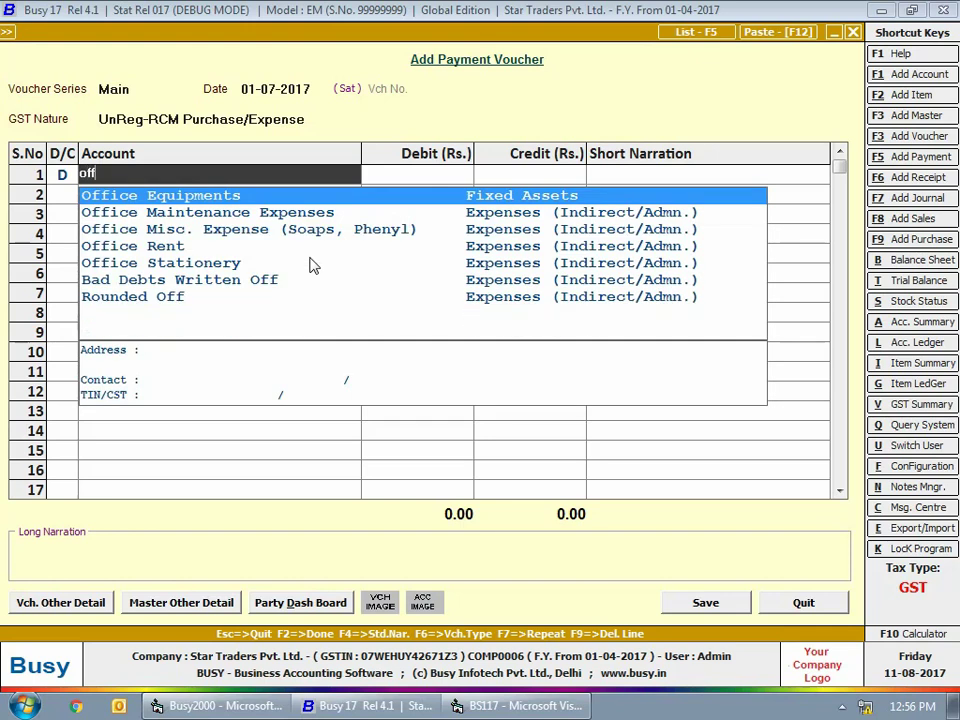
key("Down")
key("Down")
key("Down")
key("Down")
key("Return")
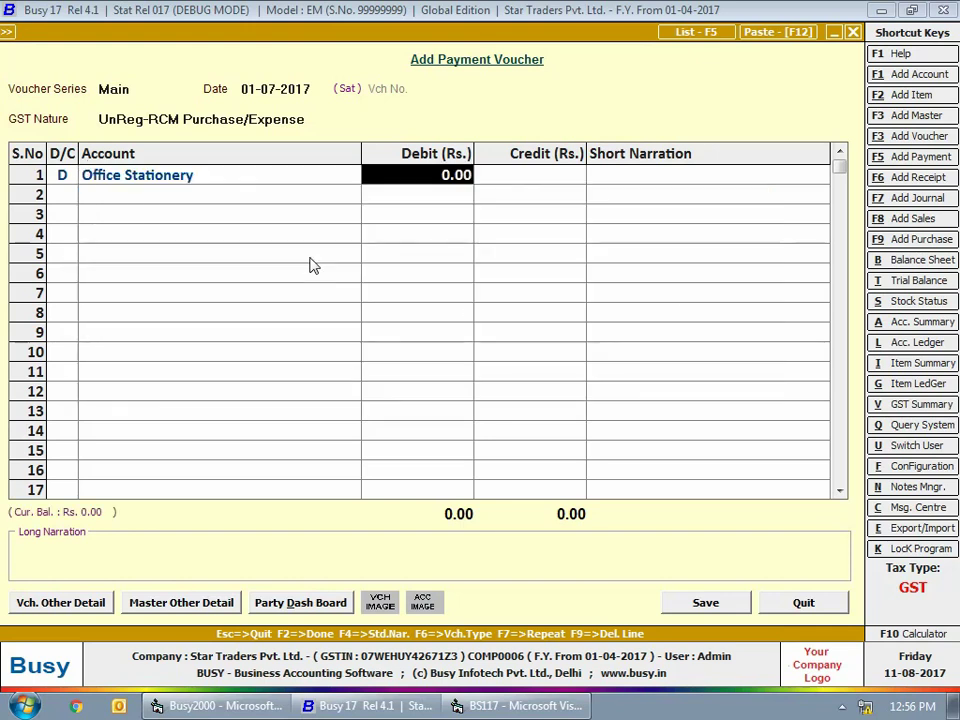
type("1200")
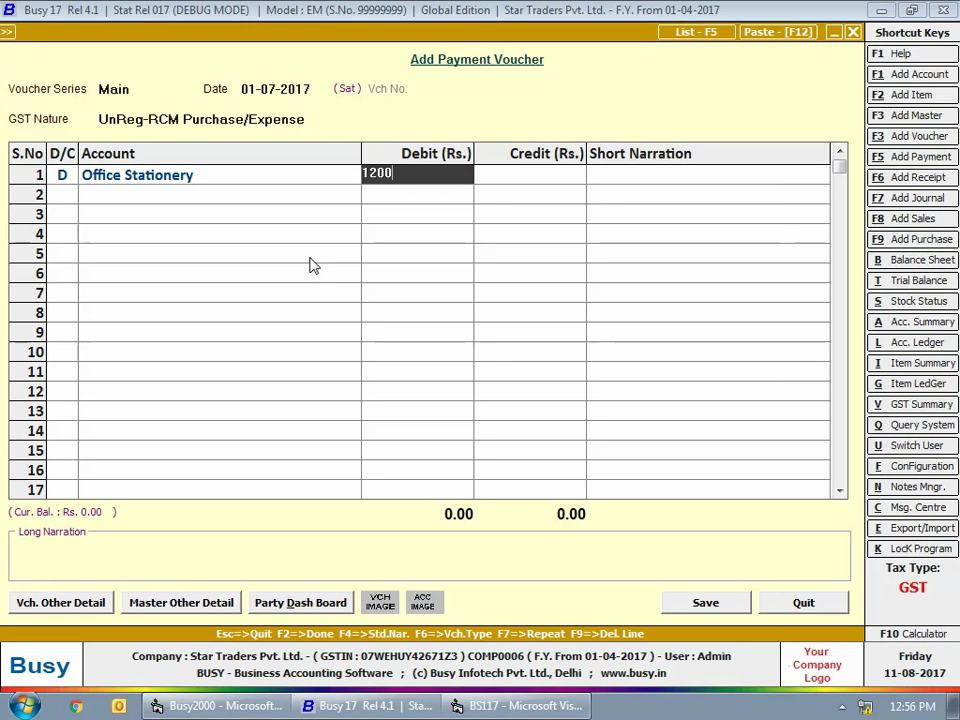
key("Return")
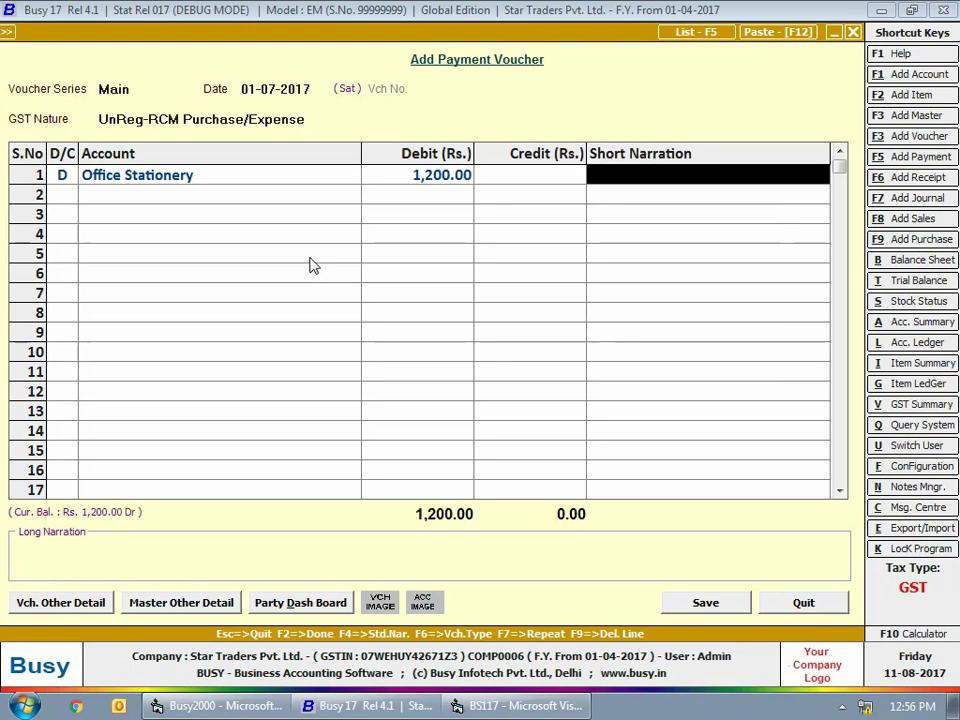